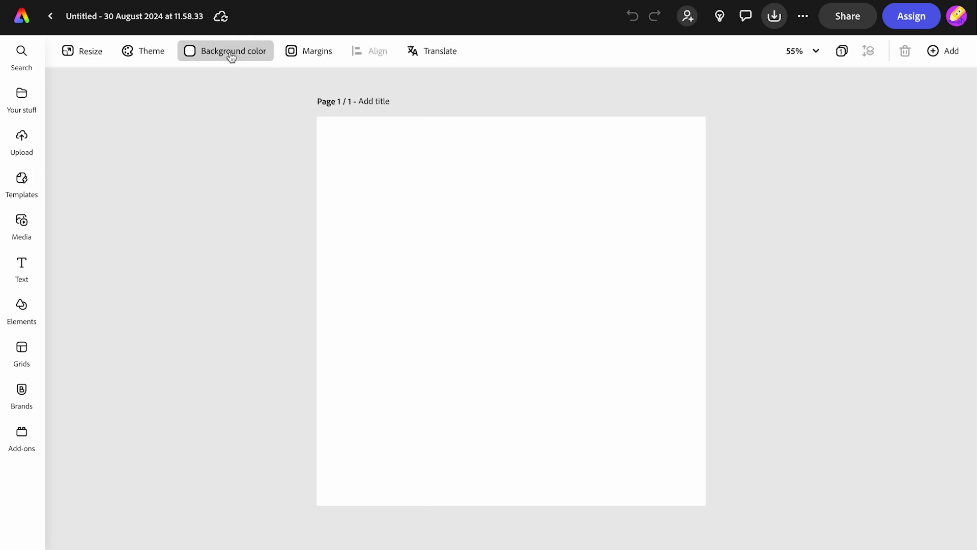
Search the background elements for "space" and apply the teal-and-purple starry sky as the page background.
click(22, 312)
click(204, 89)
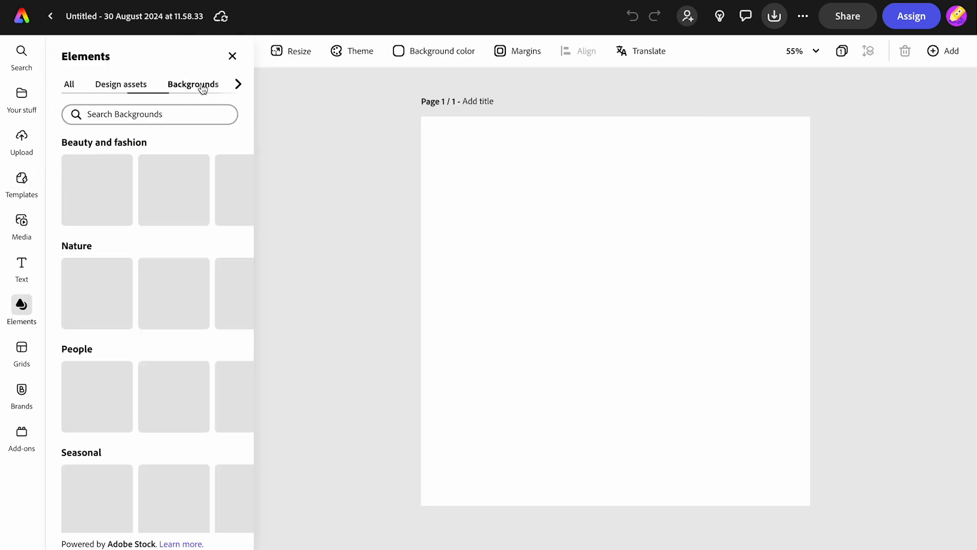
click(136, 119)
text(space)
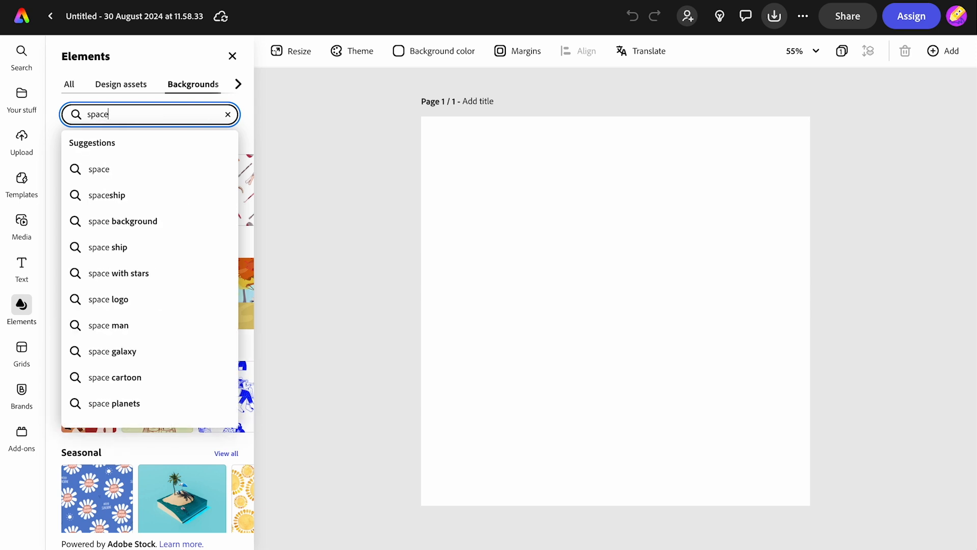
key(Return)
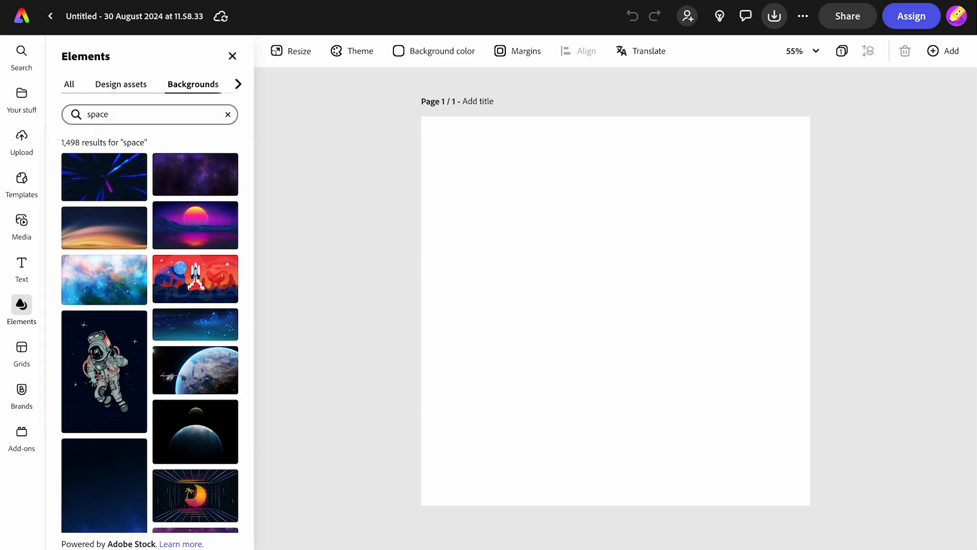
scroll(164, 440, down, 10)
scroll(164, 440, down, 10)
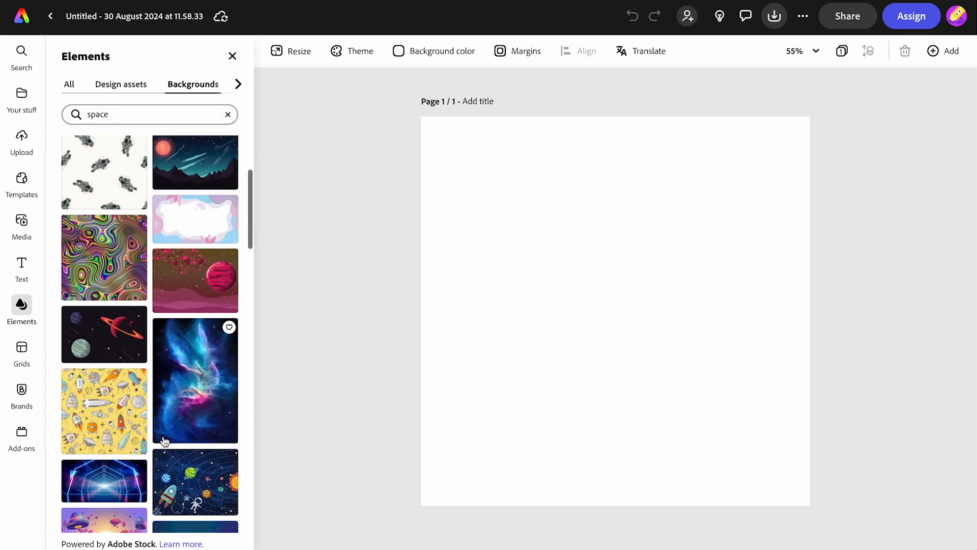
click(204, 261)
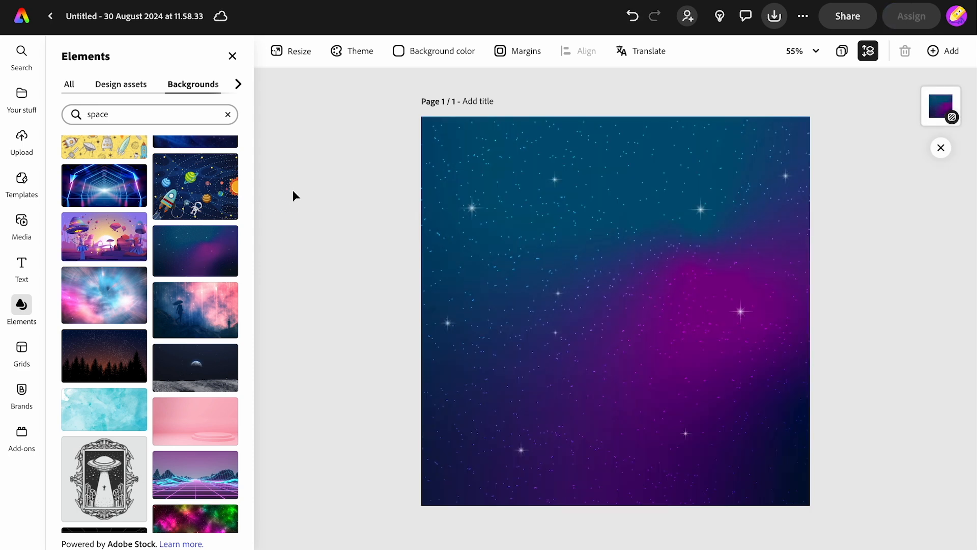
click(233, 56)
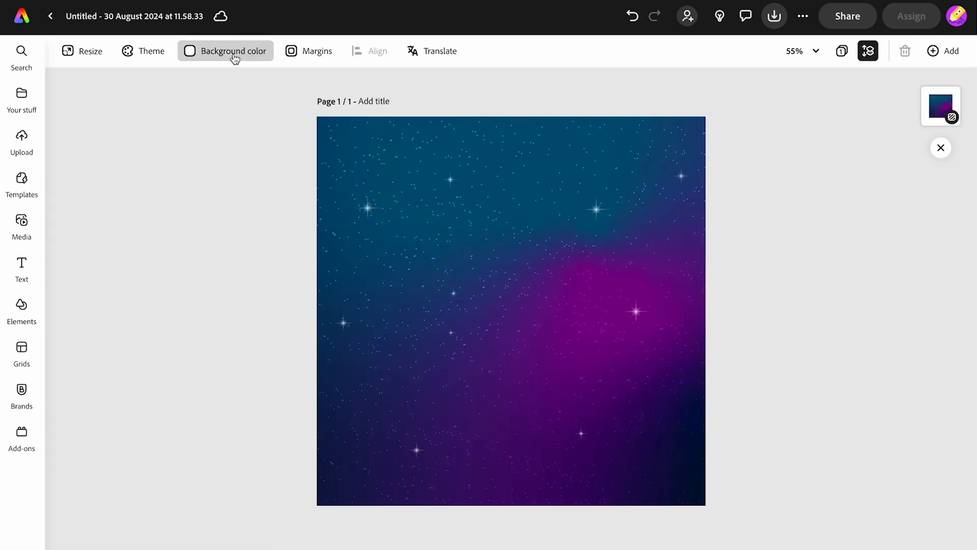
Rename the project as "Pandora - Alien".
click(131, 16)
key(ctrl+a)
text(Pandora - Alien)
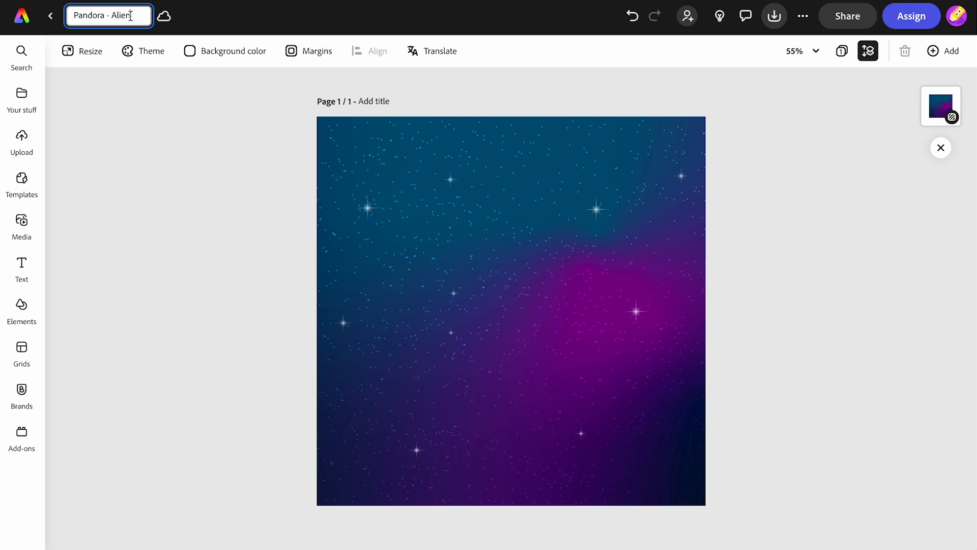
key(Return)
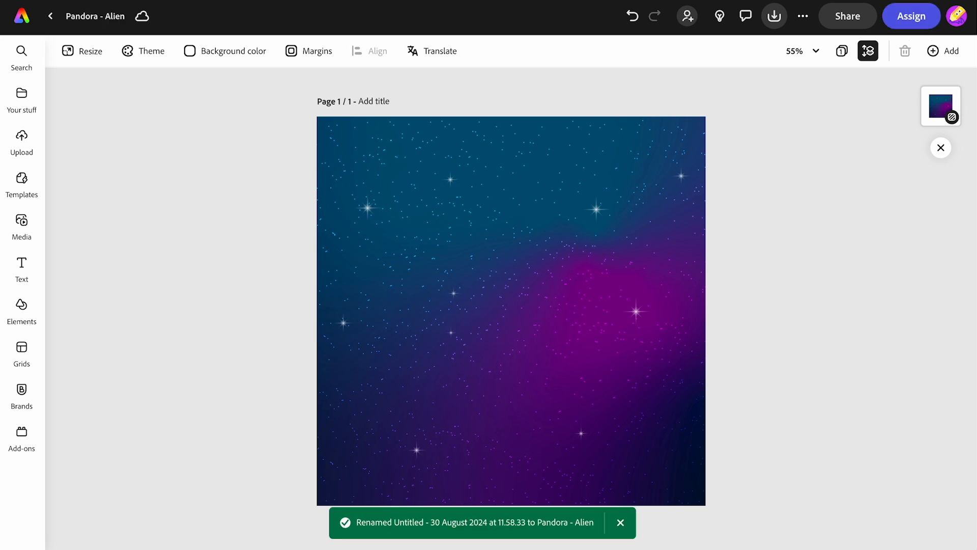
Start a text-to-image generation with the Square (1:1) image size.
click(20, 230)
click(112, 149)
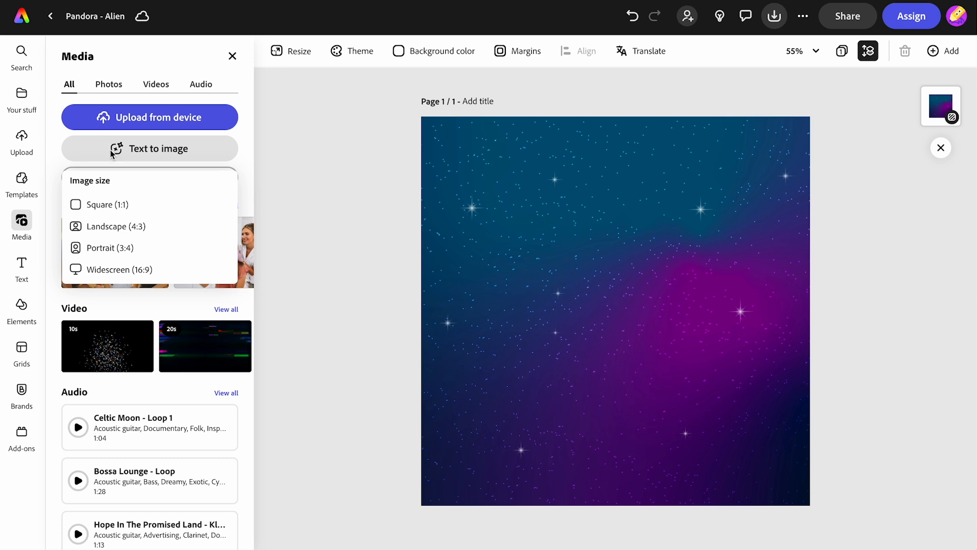
click(103, 208)
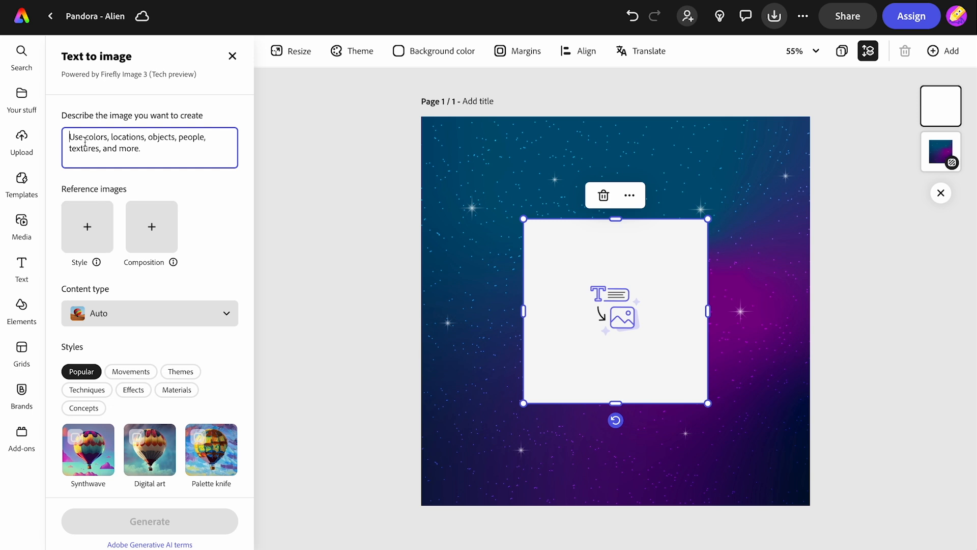
Copy the green alien insect description under "Pandora Discovered" in the Google Docs cheat sheet and paste it as the image prompt.
text(Pandora - Alien)
key(super+z)
click(529, 0)
click(634, 2)
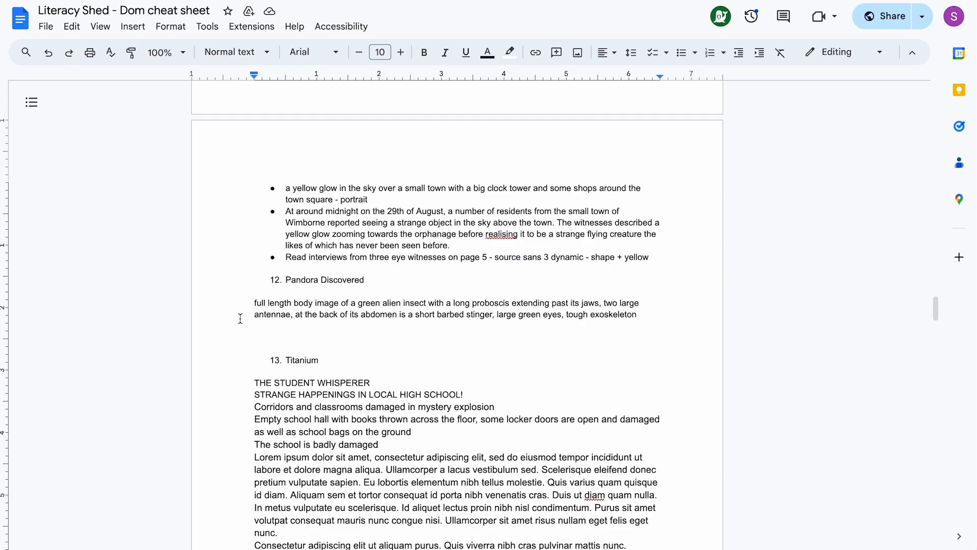
drag(254, 302, 639, 318)
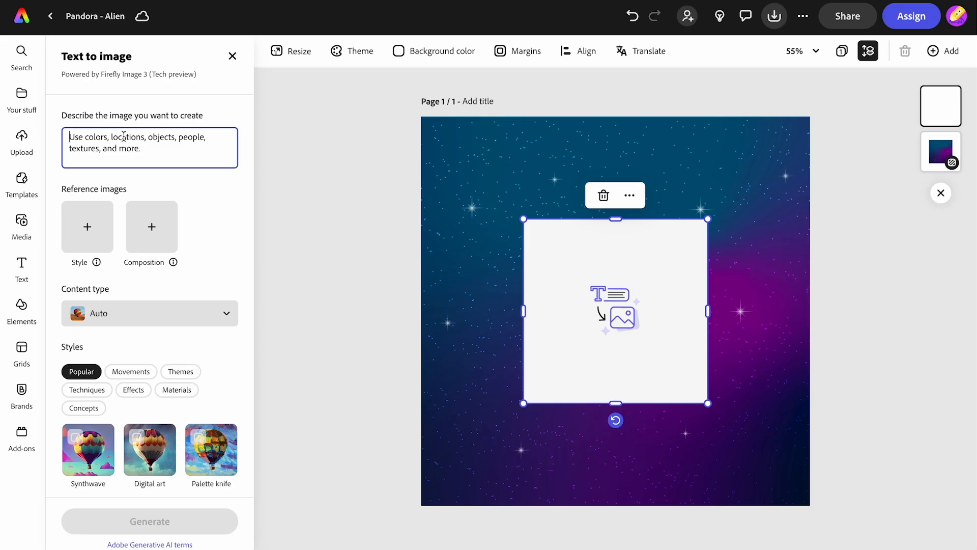
key(super+v)
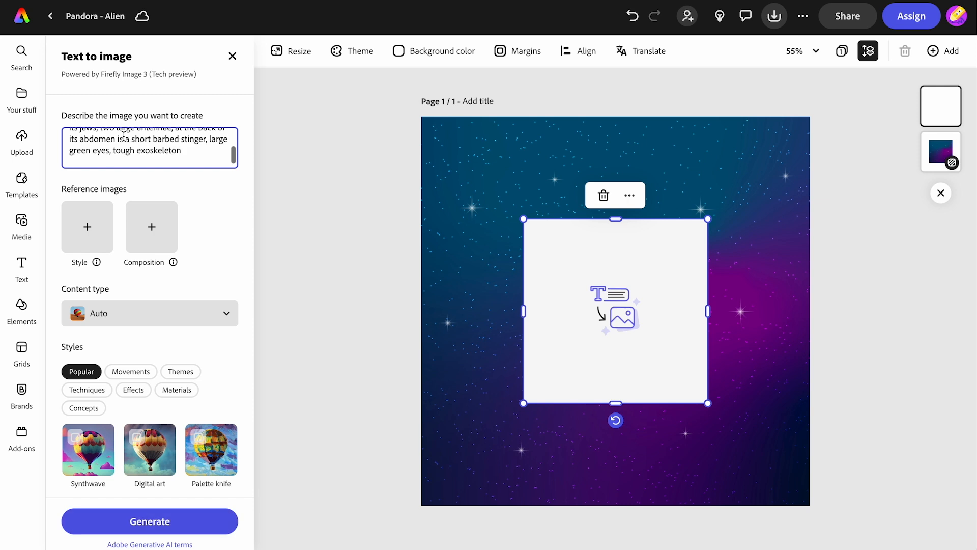
scroll(128, 152, up, 3)
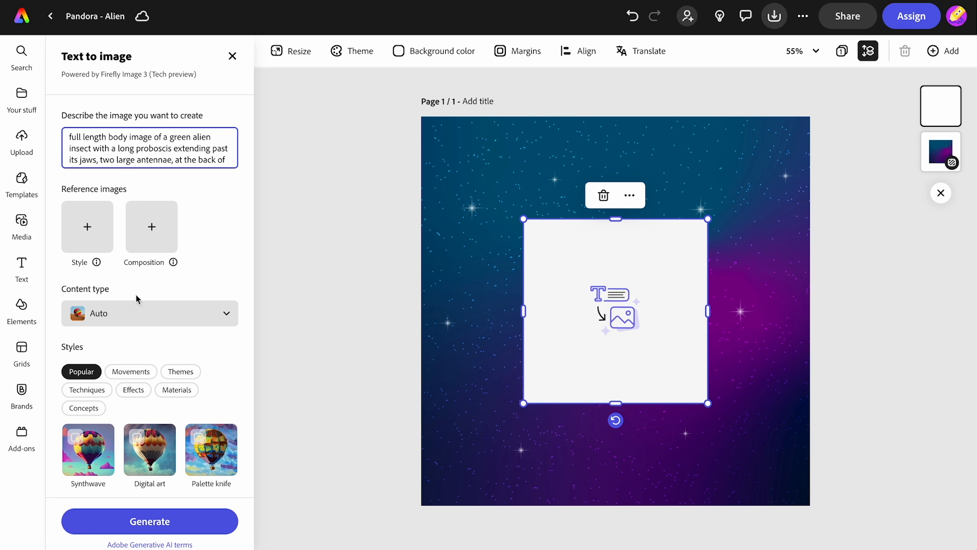
Set the image content type to Graphic and generate the alien images.
click(142, 324)
click(148, 188)
scroll(148, 357, down, 2)
click(133, 524)
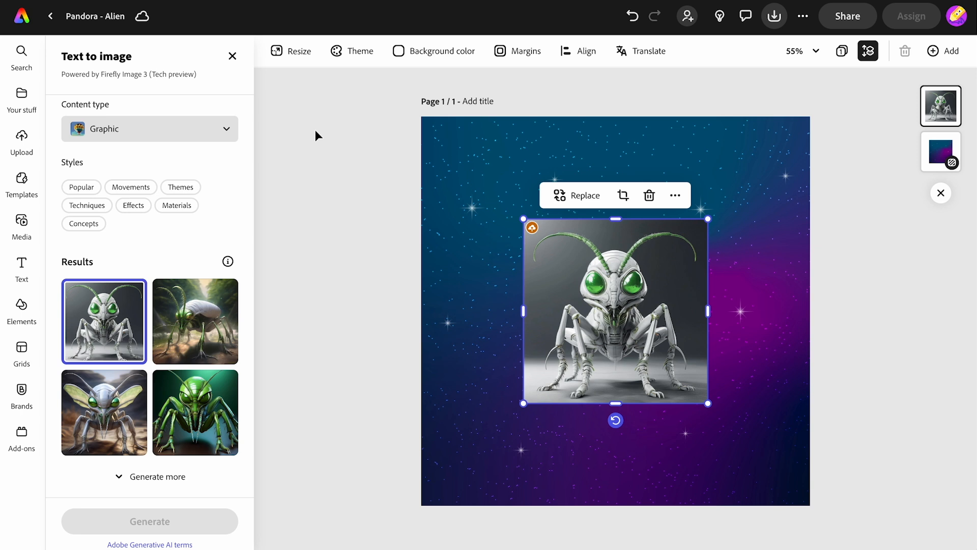
Compare the generated variations and choose the bright green insect facing forward.
click(191, 308)
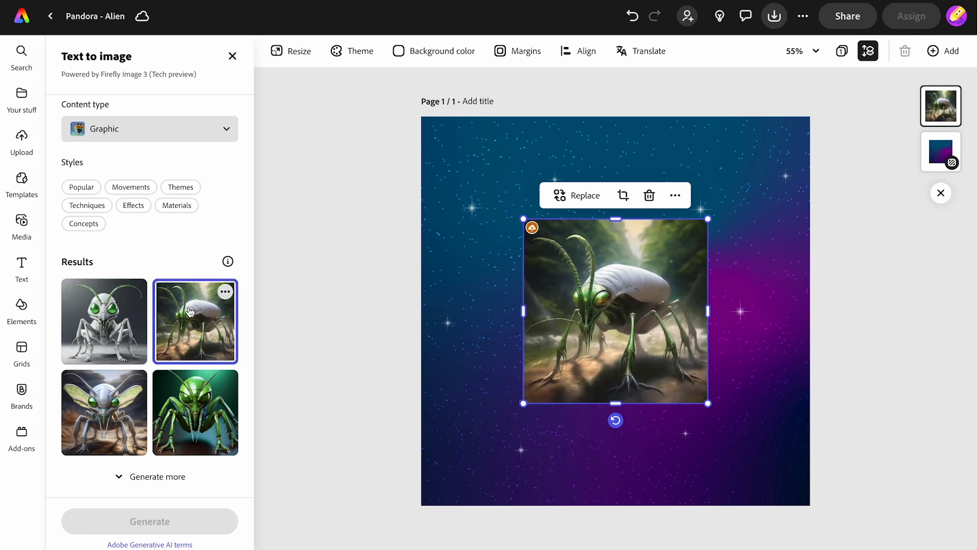
click(186, 388)
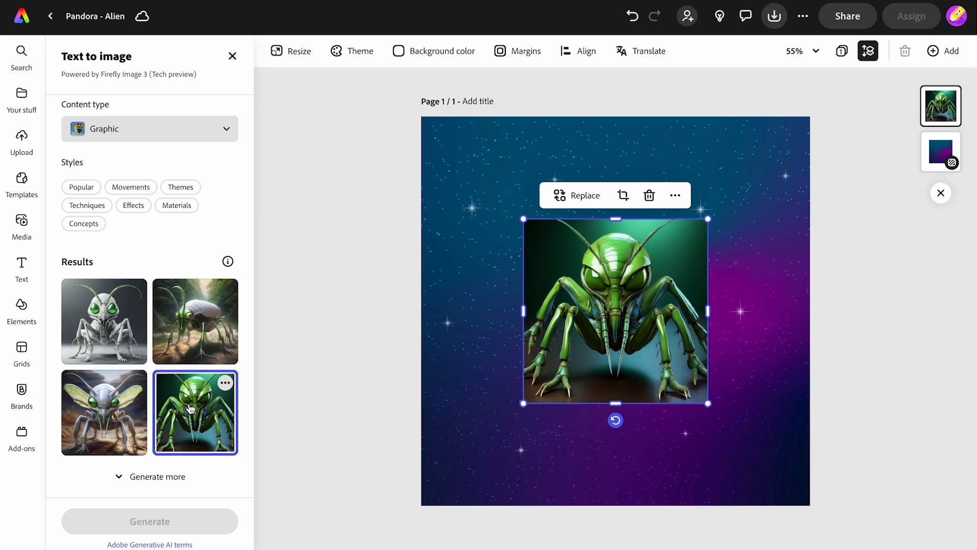
click(325, 351)
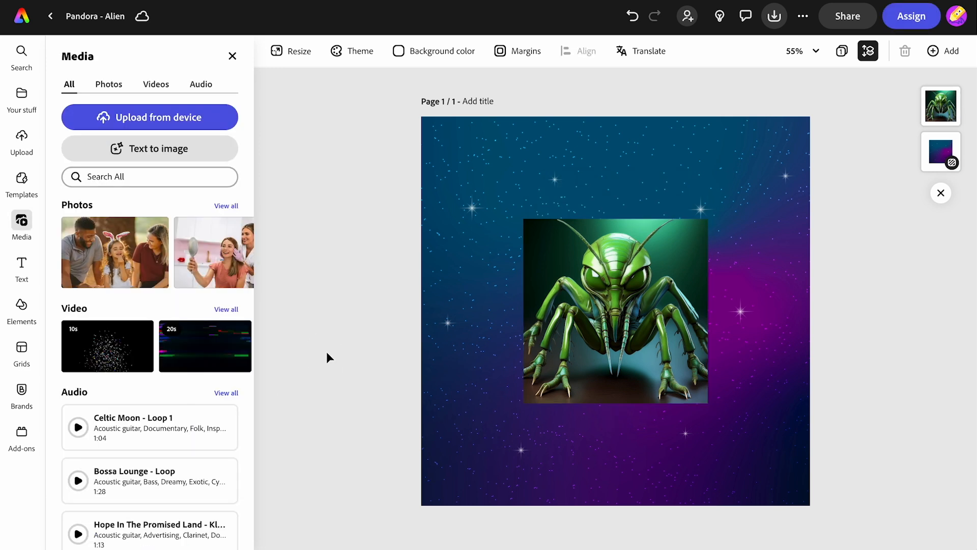
Enlarge the green insect image and centre it on the page.
click(543, 388)
drag(529, 405, 464, 462)
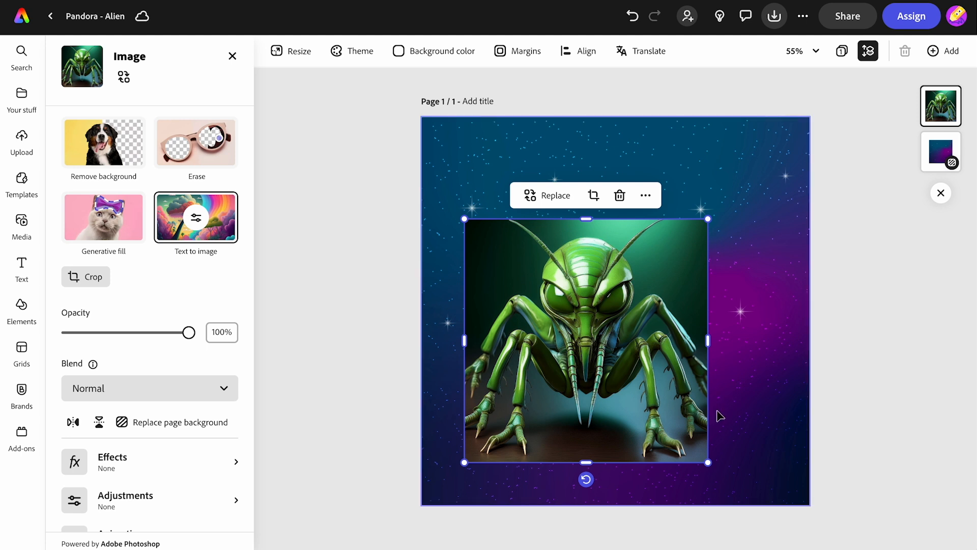
drag(708, 219, 736, 206)
drag(607, 295, 628, 272)
click(342, 247)
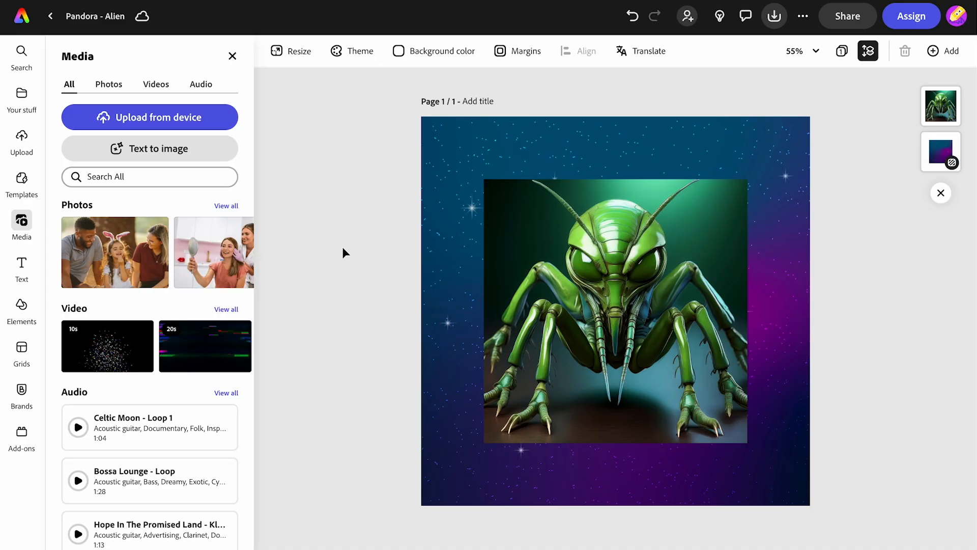
Add a text box reading "THE GREEN EXO-PROBER".
click(20, 267)
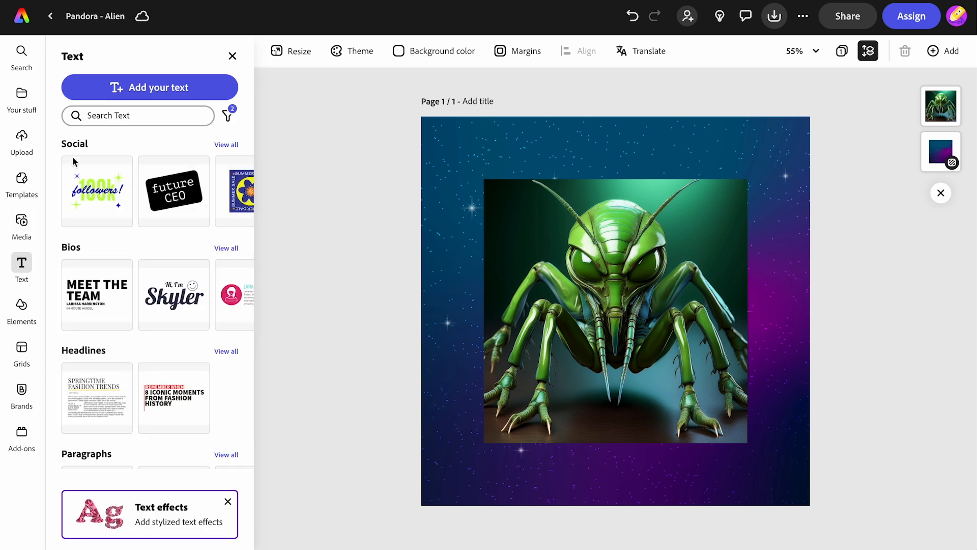
click(152, 89)
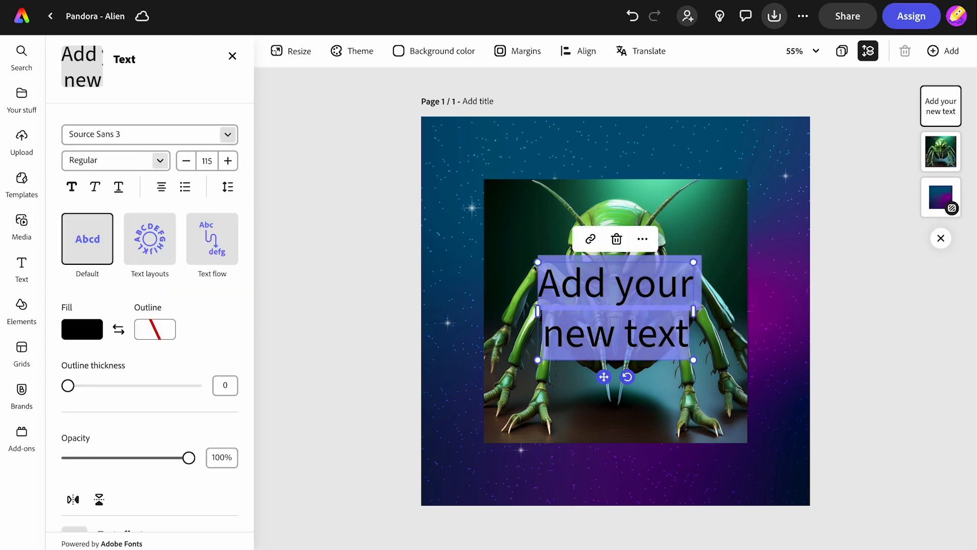
text(THE GREEN EXO-PROBER)
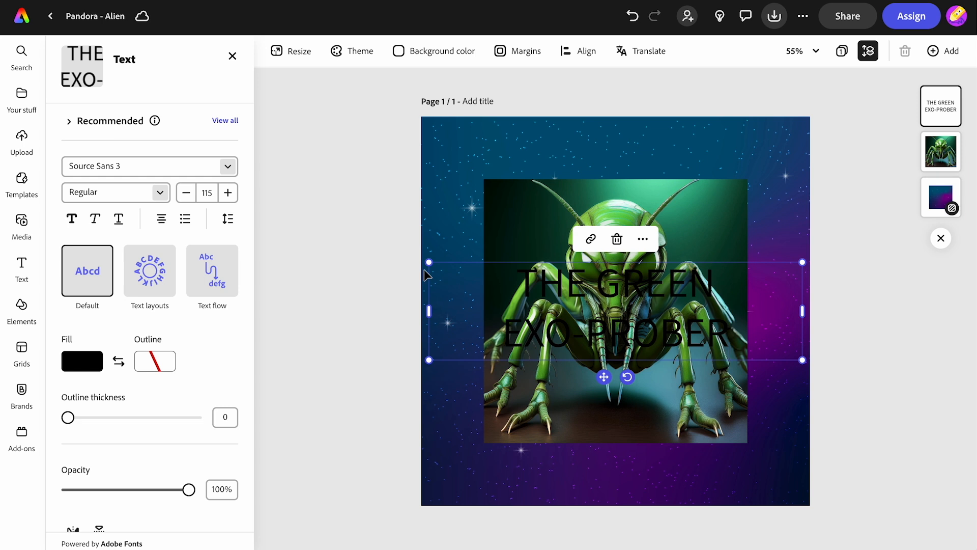
Apply the Dynamic text layout to the title, shrink it and move it to the page's upper right corner.
click(150, 275)
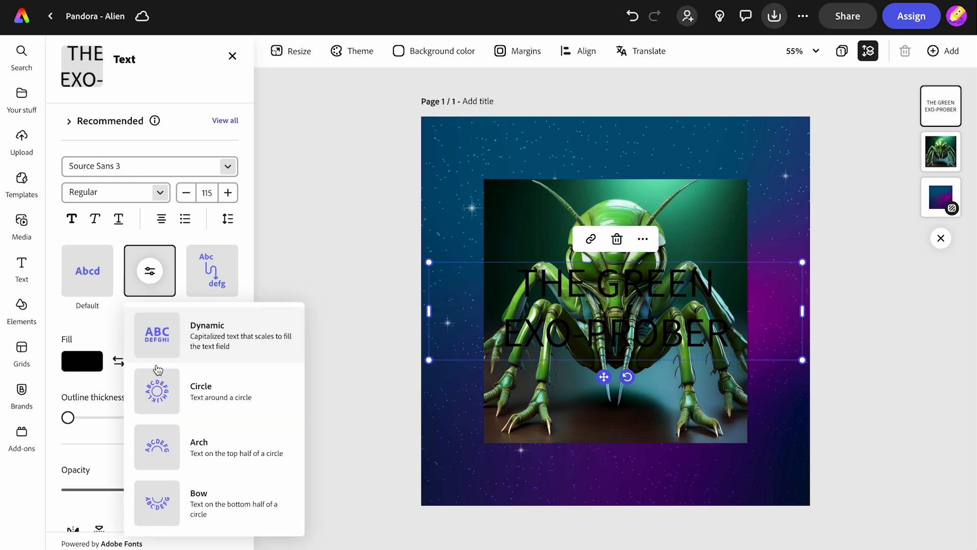
click(161, 346)
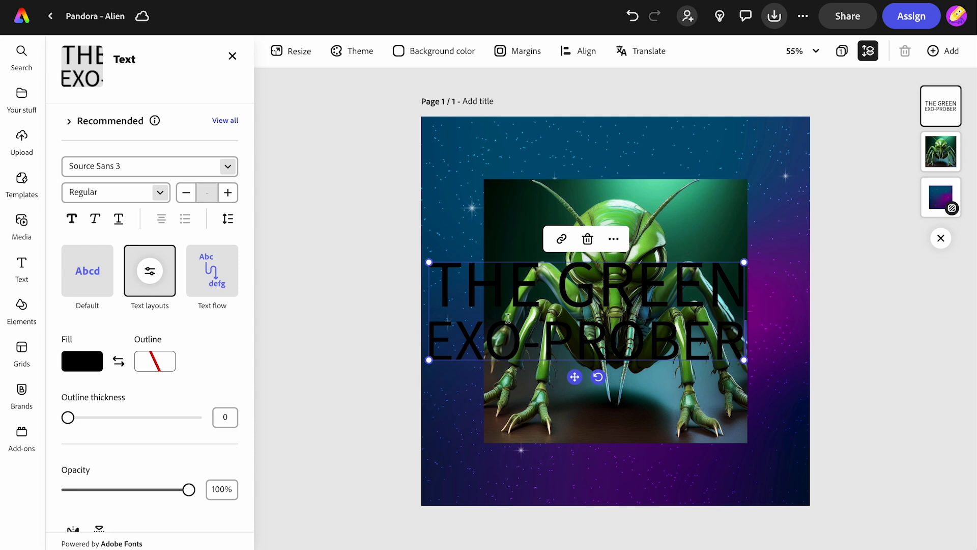
drag(431, 361, 556, 329)
drag(636, 341, 684, 211)
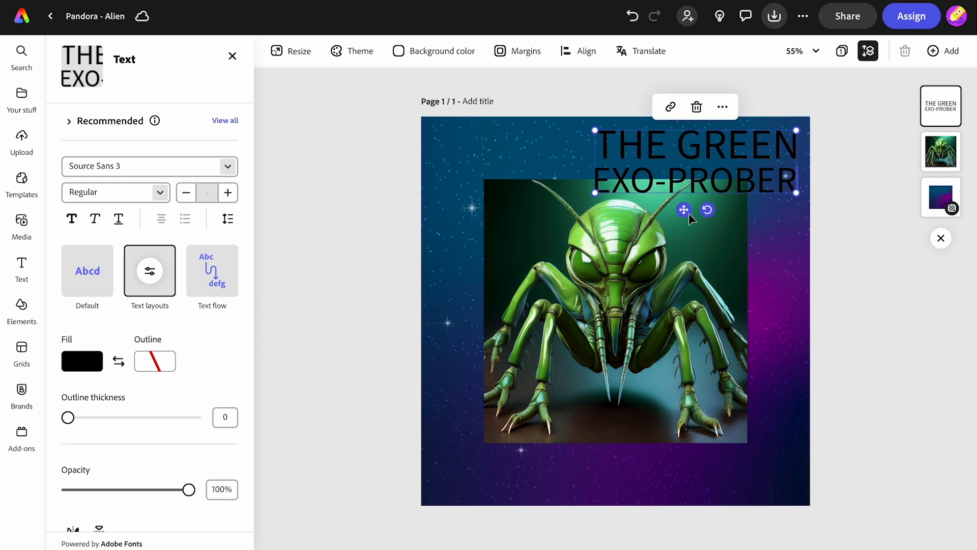
Put a basic solid rectangle shape behind the whole title text.
scroll(104, 420, down, 4)
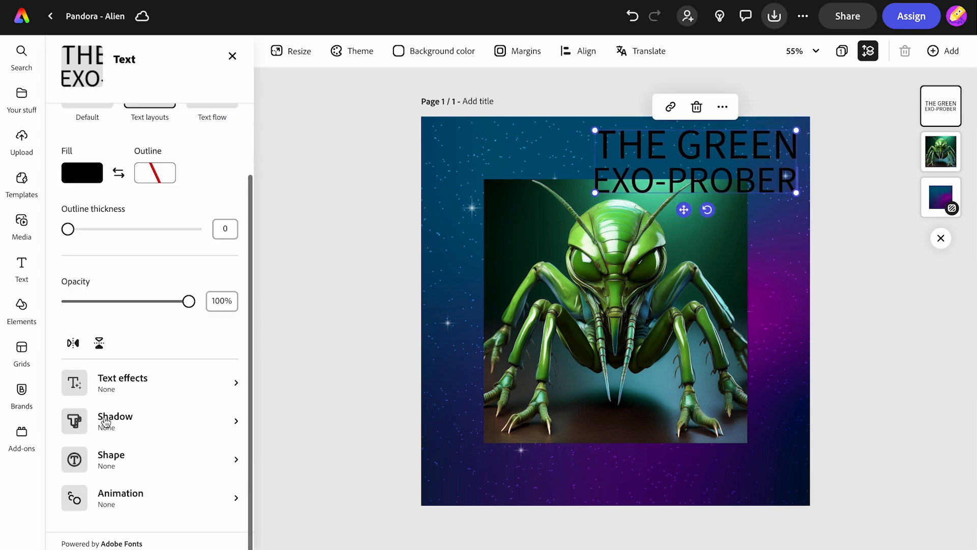
click(107, 460)
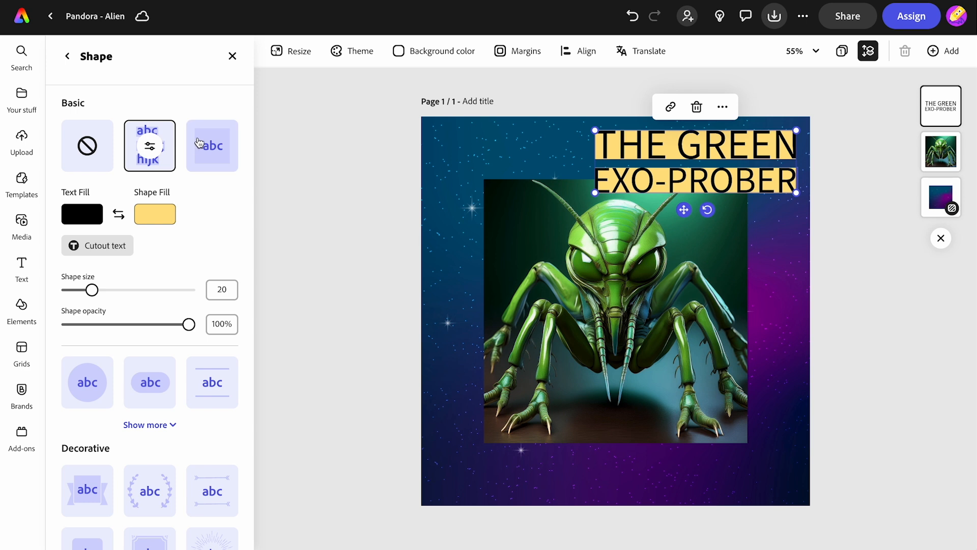
click(213, 152)
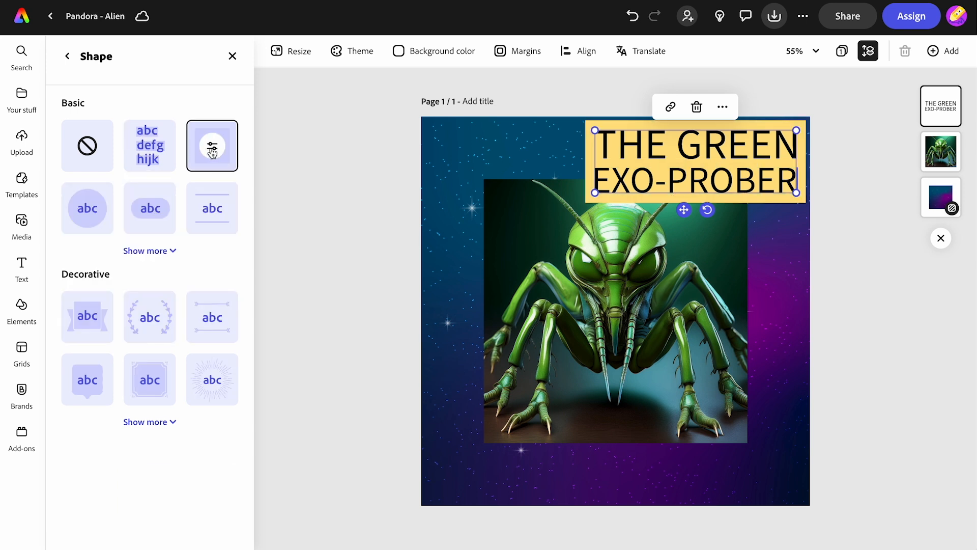
click(214, 152)
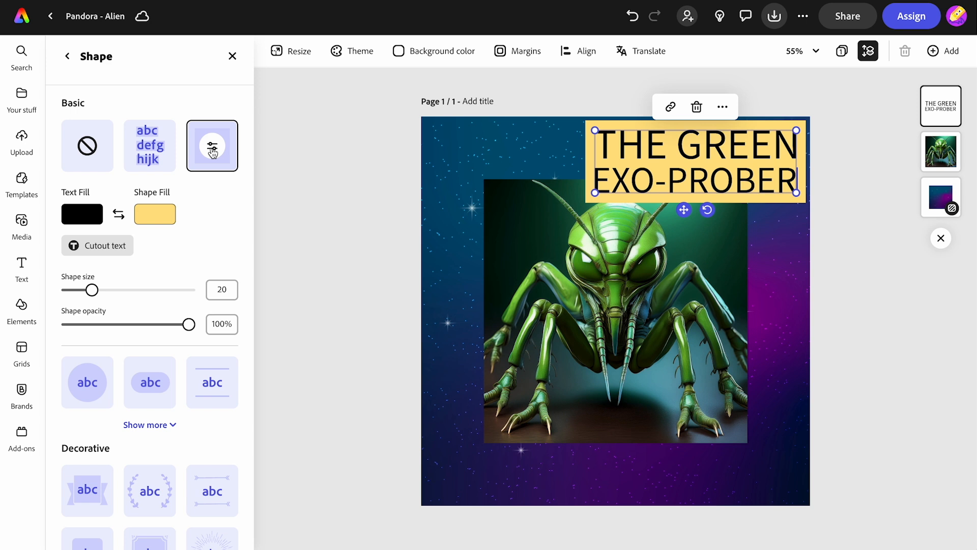
Set the title's text fill to white (#FFFFFF).
click(83, 214)
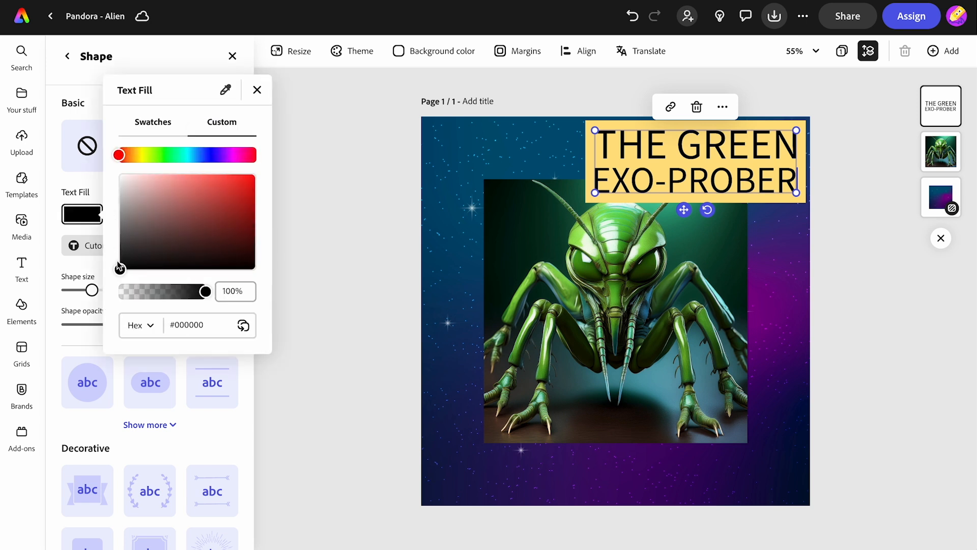
drag(118, 267, 109, 167)
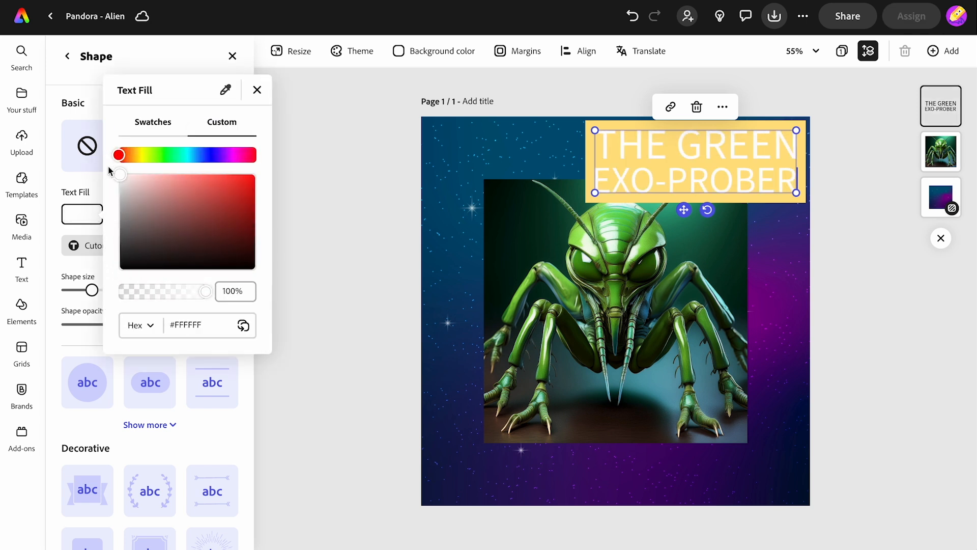
click(72, 187)
Set the title's shape fill to dark green #3C7F0F, sampled from the alien's eye area with the eyedropper.
click(150, 218)
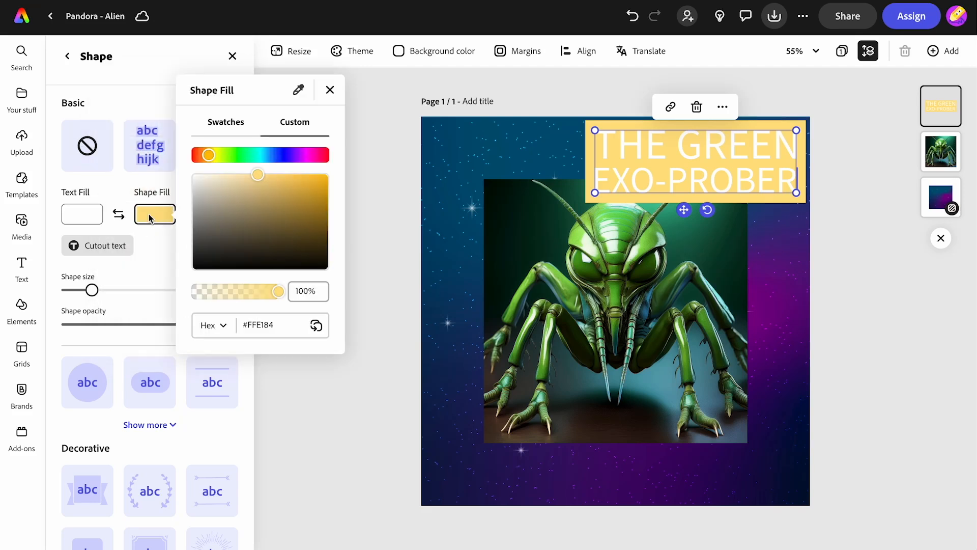
click(299, 92)
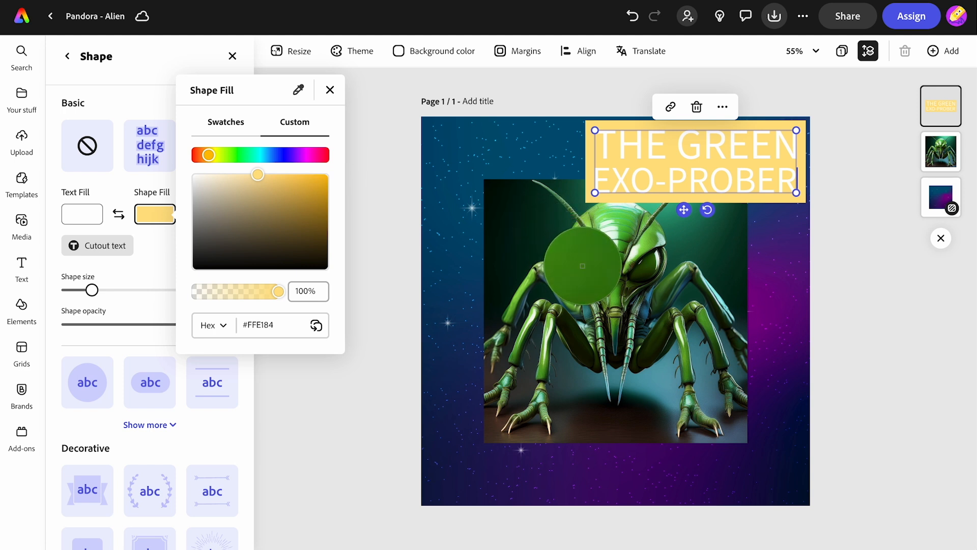
click(582, 265)
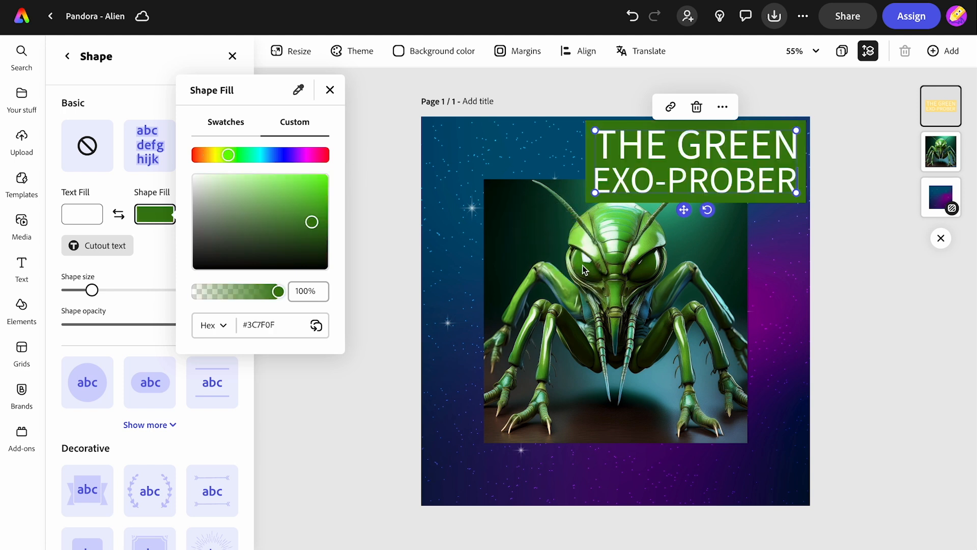
Resample the title's shape fill as a lighter green from the alien's head with the eyedropper, and shrink the title in the page's upper right corner.
click(298, 90)
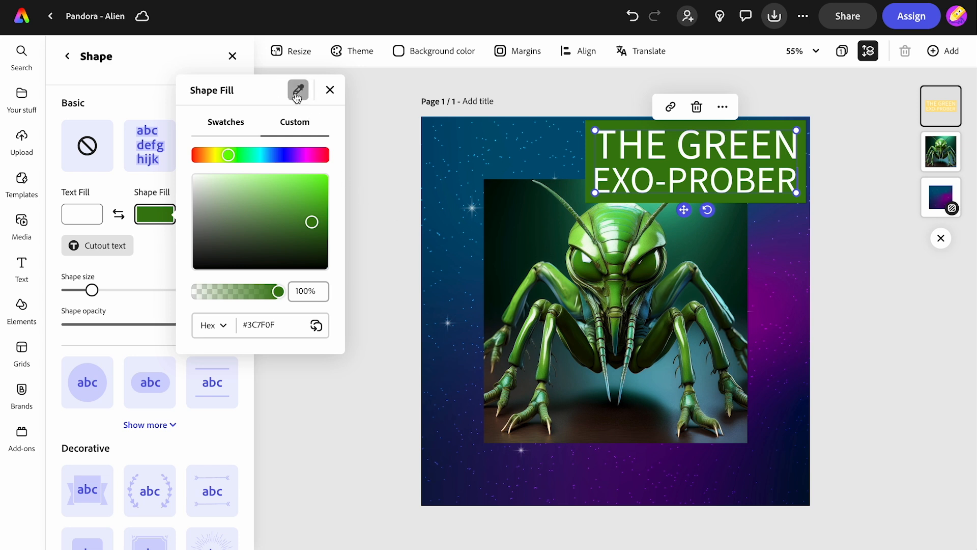
click(610, 223)
drag(594, 193, 701, 199)
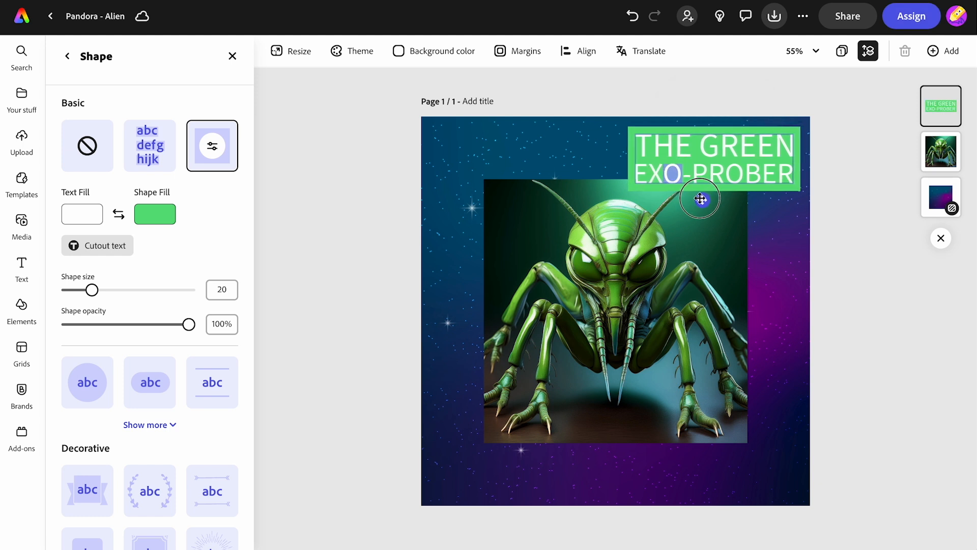
click(352, 241)
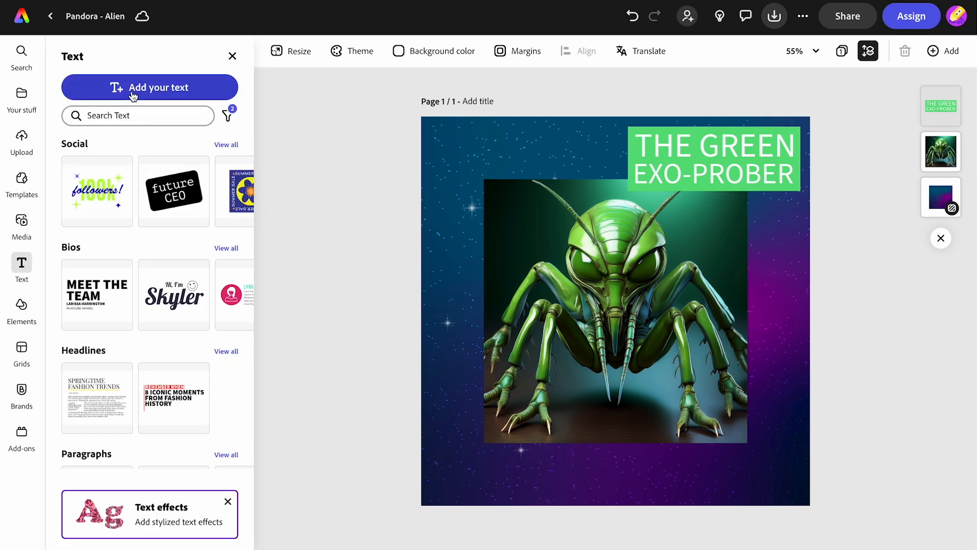
Duplicate the title, shrink the copy beside the alien's left antenna, and reword it as "two long antennae for touch and smell".
click(710, 170)
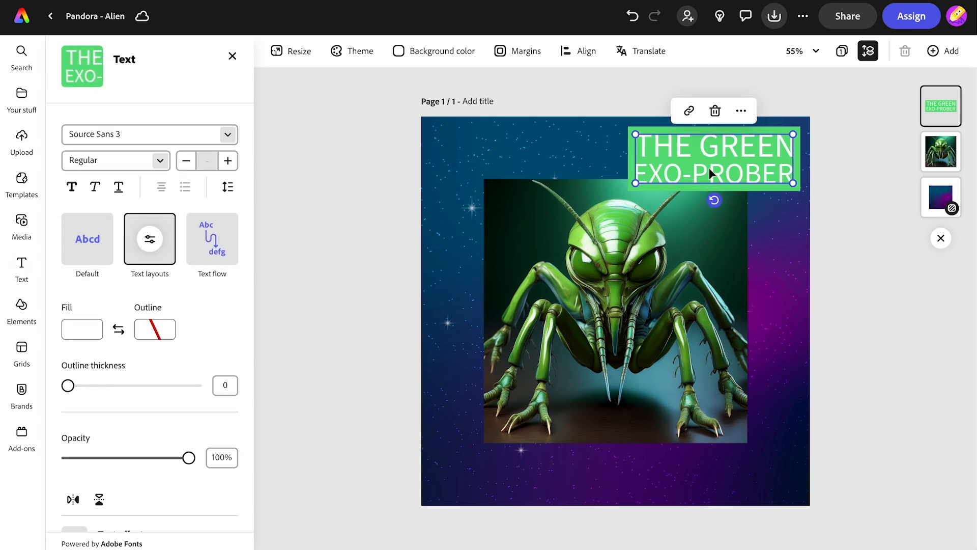
click(741, 111)
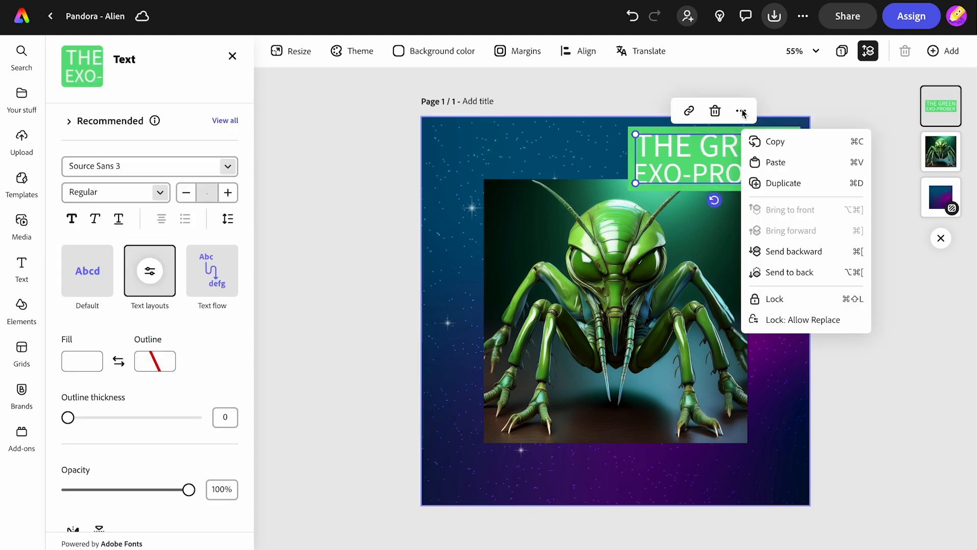
click(768, 183)
drag(717, 180, 505, 239)
drag(592, 254, 552, 247)
double_click(459, 215)
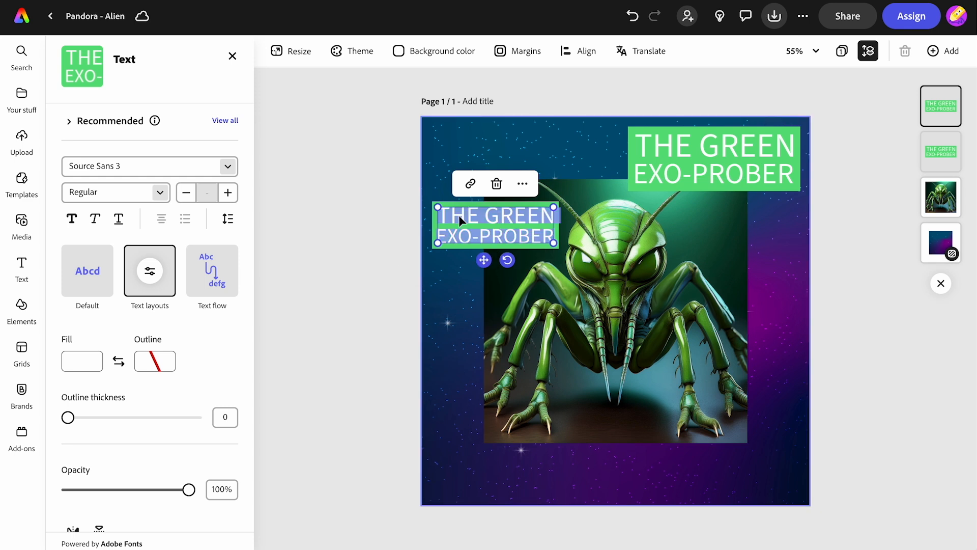
text(TWO LONG ANTENNAE FOR TOUCH AND SMELL)
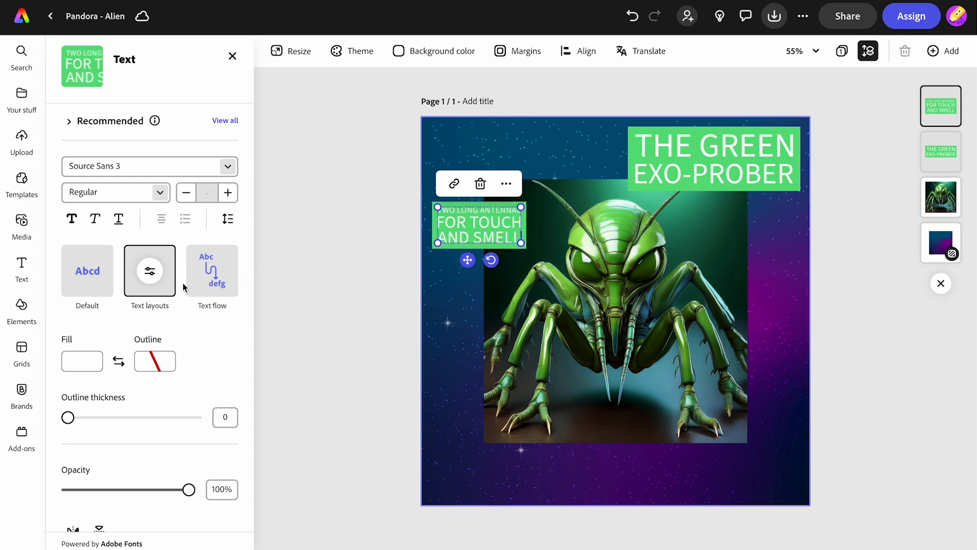
Switch the antennae label from the Dynamic text layout to Default and resize it to three lines at the alien's upper left, font size 48.
click(152, 278)
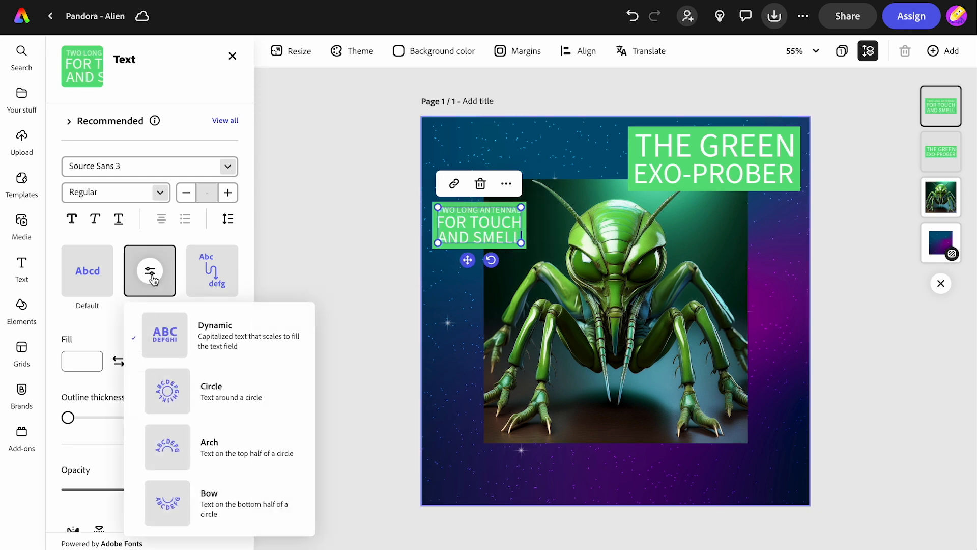
click(167, 342)
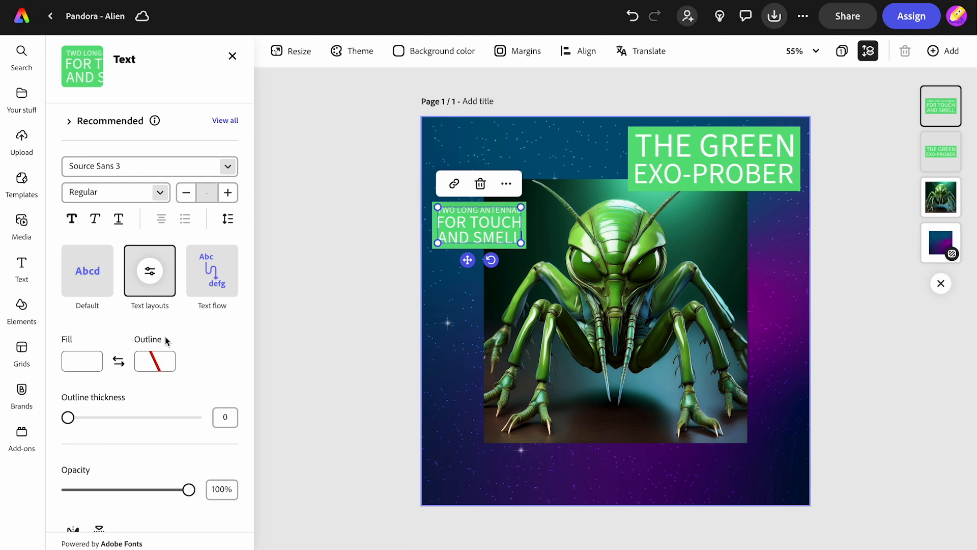
click(88, 270)
drag(521, 334, 753, 316)
drag(747, 255, 566, 177)
drag(490, 194, 482, 181)
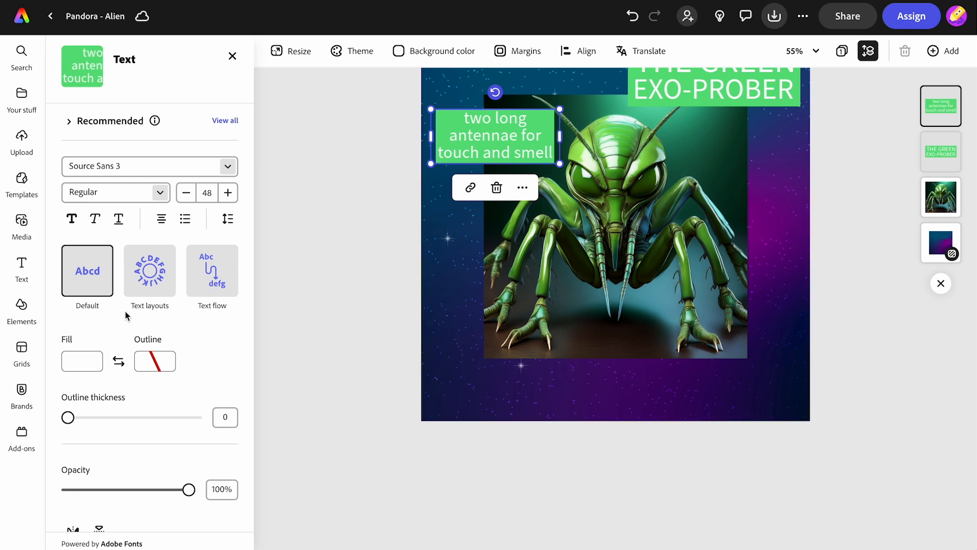
Set the antennae label's shape fill to pink #E05CD5.
scroll(122, 402, down, 4)
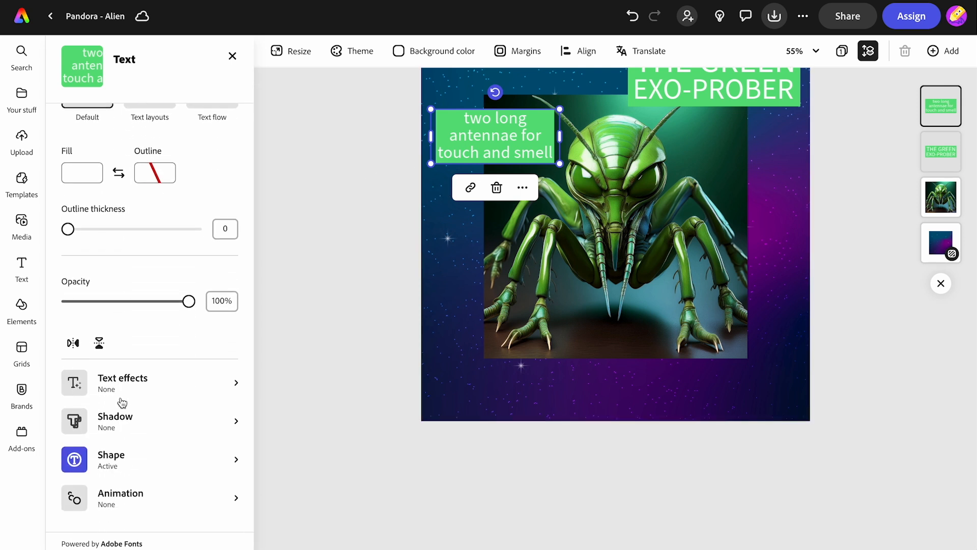
click(126, 467)
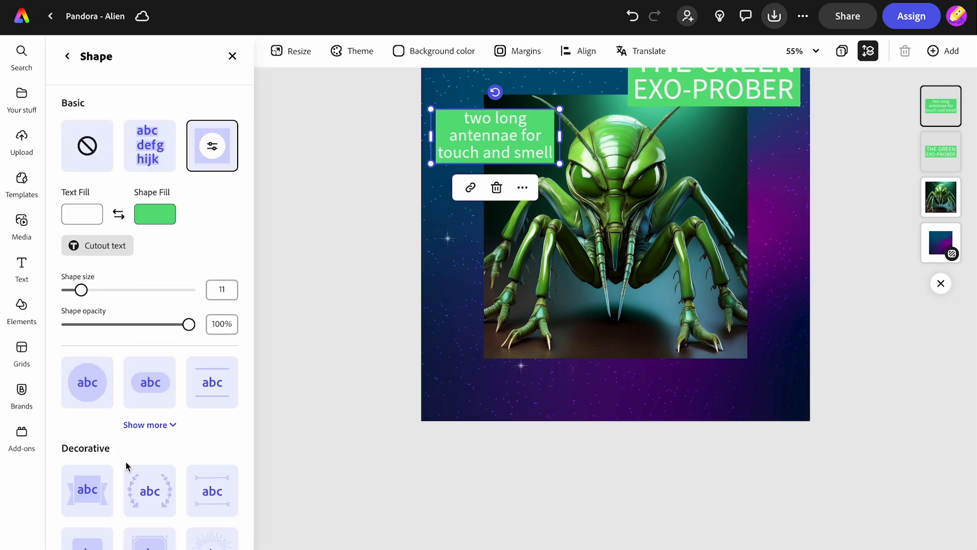
click(156, 216)
click(308, 155)
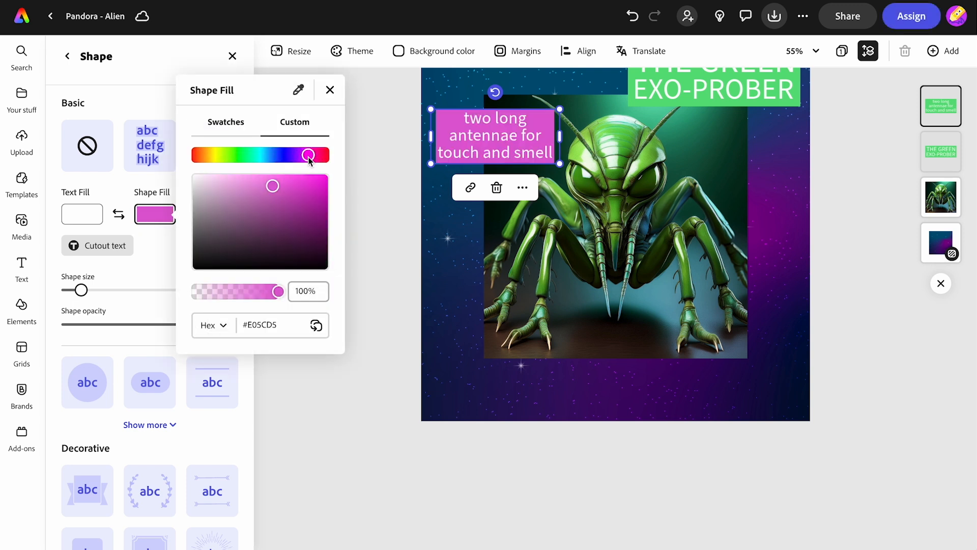
click(388, 177)
click(388, 177)
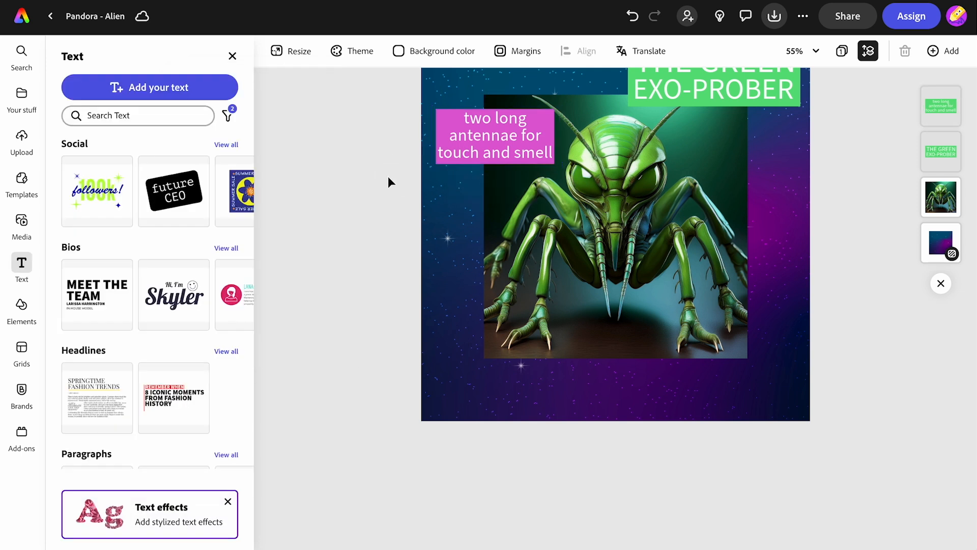
scroll(388, 176, up, 3)
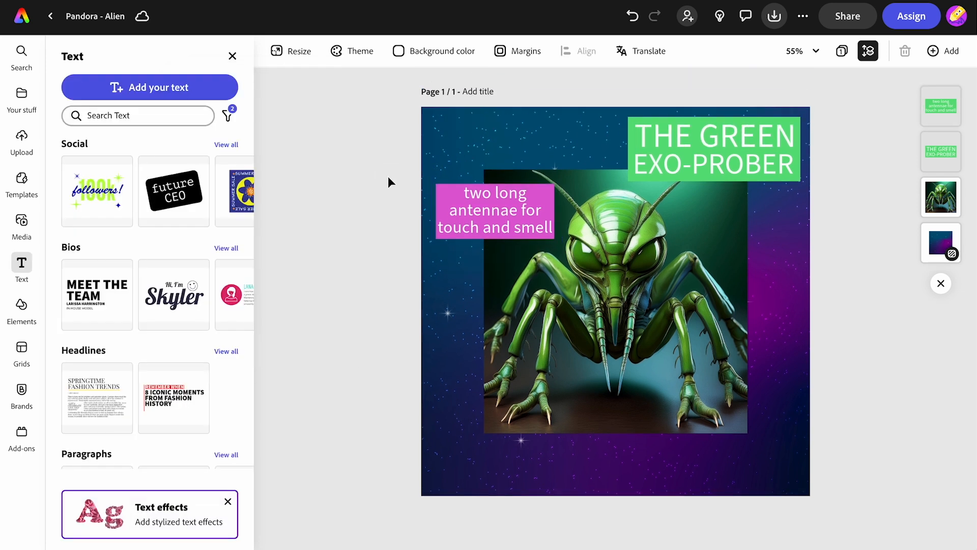
Duplicate the pink antennae label four times and spread the copies around the alien: two on its right, one at lower left and one below.
click(496, 221)
click(522, 163)
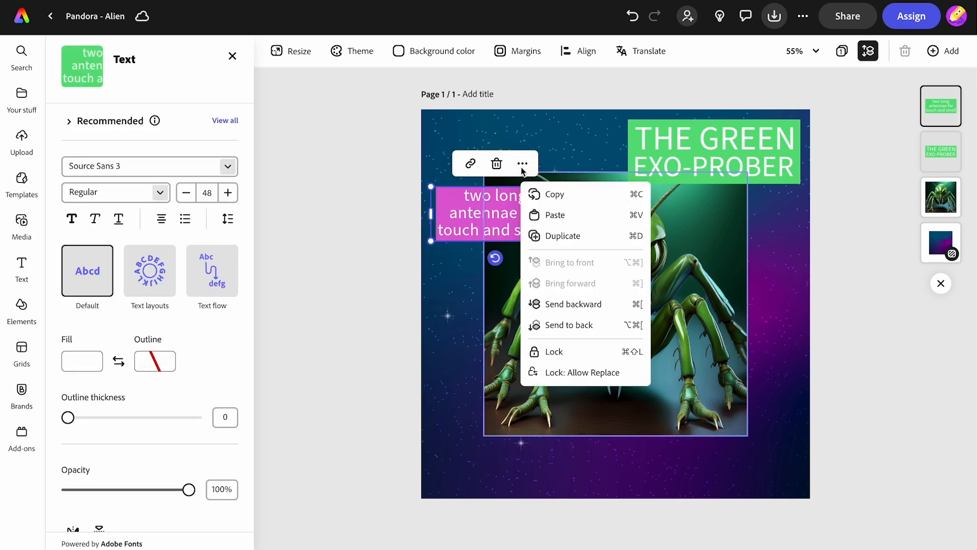
click(547, 236)
drag(518, 231, 728, 240)
click(523, 291)
click(549, 363)
click(643, 385)
click(677, 242)
click(755, 304)
click(798, 376)
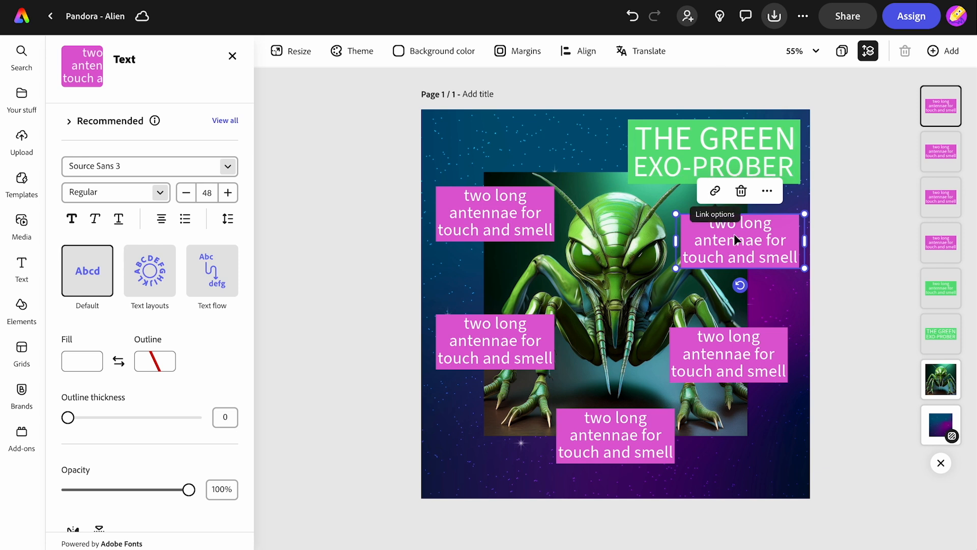
Reword the copy beside the eyes as "large eyes for wide angle vision" and the one below it as "a long proboscis extending past its jaws".
double_click(734, 236)
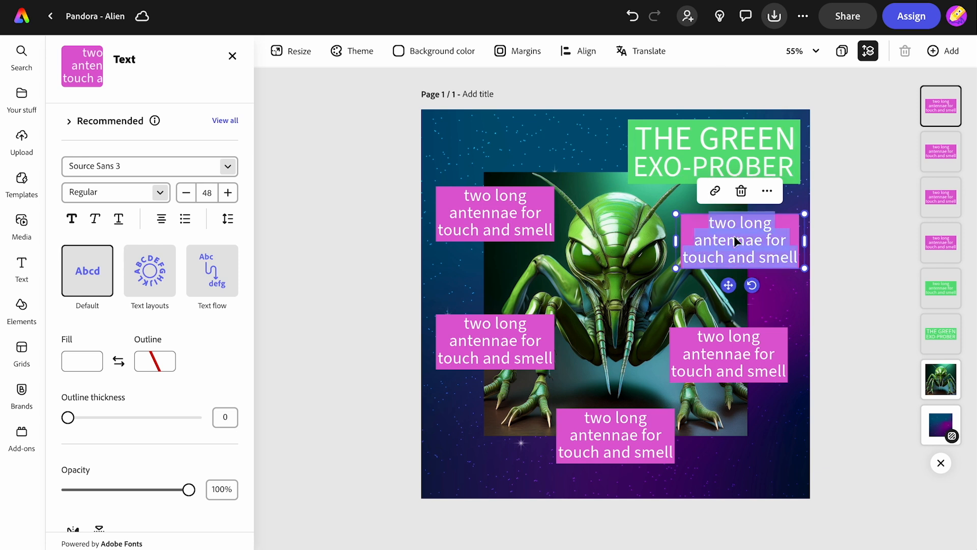
text(large eyes for wide angle vision)
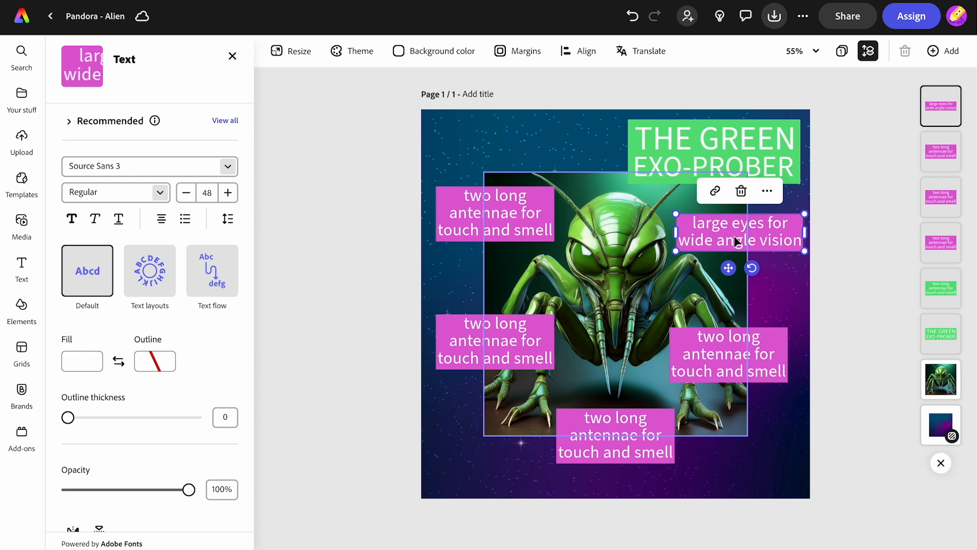
double_click(728, 354)
text(a long proboscis extending past its jaws)
drag(663, 356, 608, 355)
drag(692, 382, 709, 377)
click(530, 1)
click(663, 62)
Reword the label under the alien as "a tough exoskeleton to protect the body", widen it to two lines and shift it right.
double_click(631, 418)
key(super+a)
text(a tough exoskeleton to protect the body)
drag(675, 436, 703, 428)
drag(617, 462, 700, 461)
key(ctrl+Tab)
key(ctrl+shift+Tab)
key(ctrl+Tab)
key(ctrl+shift+Tab)
key(ctrl+Tab)
key(ctrl+shift+Tab)
key(ctrl+Tab)
key(ctrl+shift+Tab)
key(ctrl+Tab)
key(ctrl+shift+Tab)
key(Escape)
key(Escape)
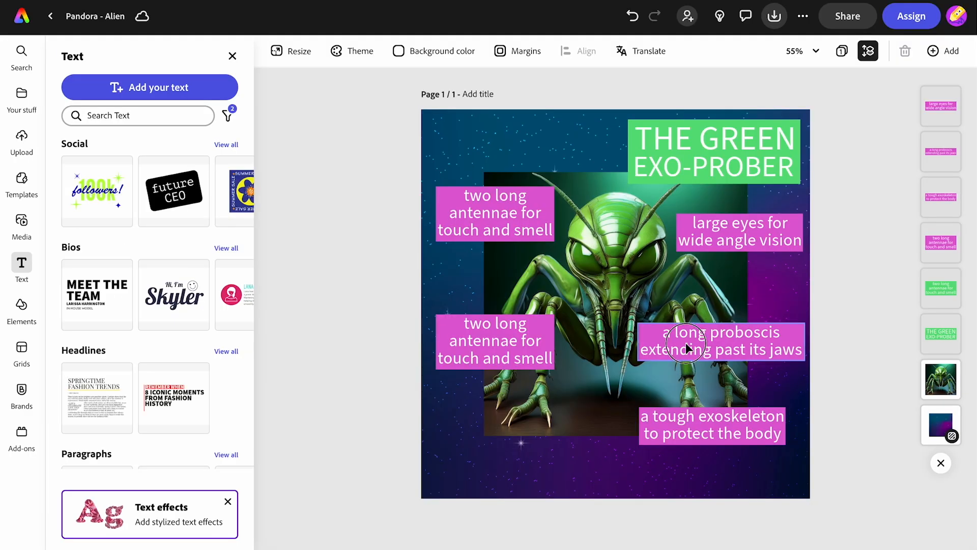
Delete the spare antennae label at lower left and put the proboscis label in its place.
click(685, 343)
drag(724, 347, 517, 398)
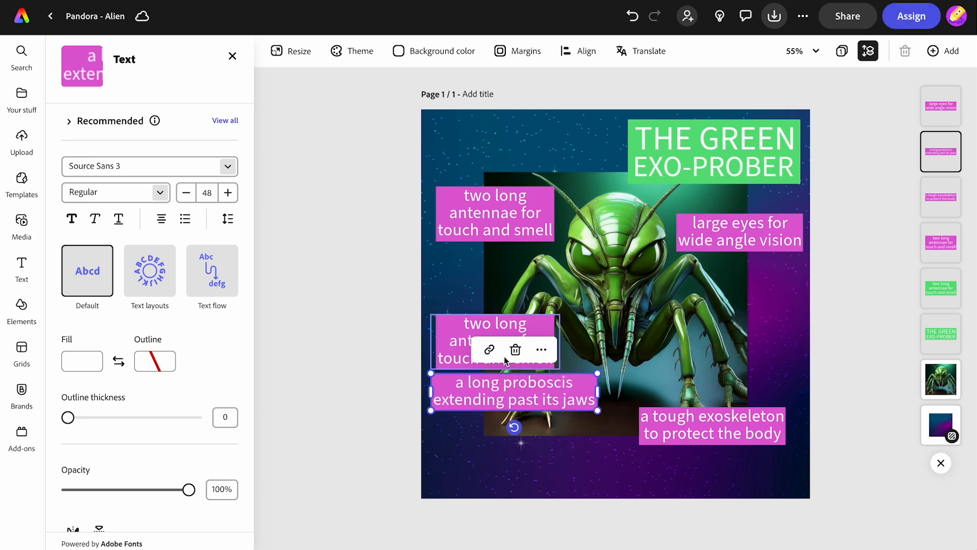
click(491, 328)
click(495, 291)
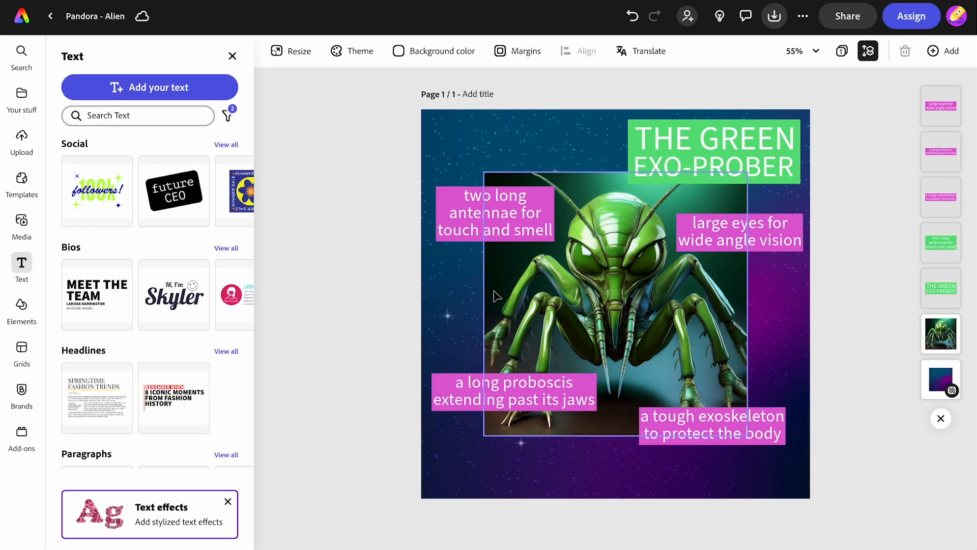
click(517, 392)
drag(517, 392, 517, 333)
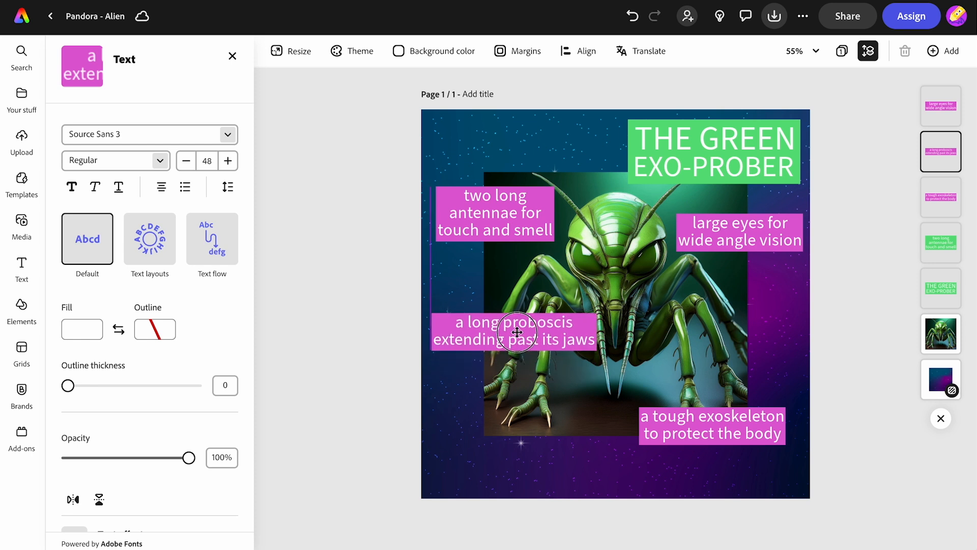
Enlarge the exoskeleton label to font size 64, lower it slightly, and move the large eyes label down away from the title.
click(673, 420)
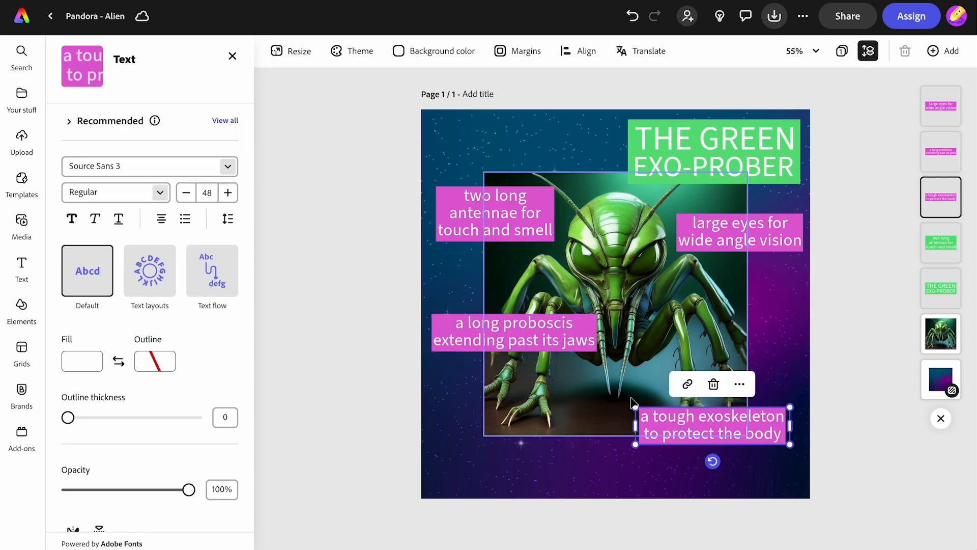
drag(635, 407, 585, 390)
drag(682, 426, 682, 442)
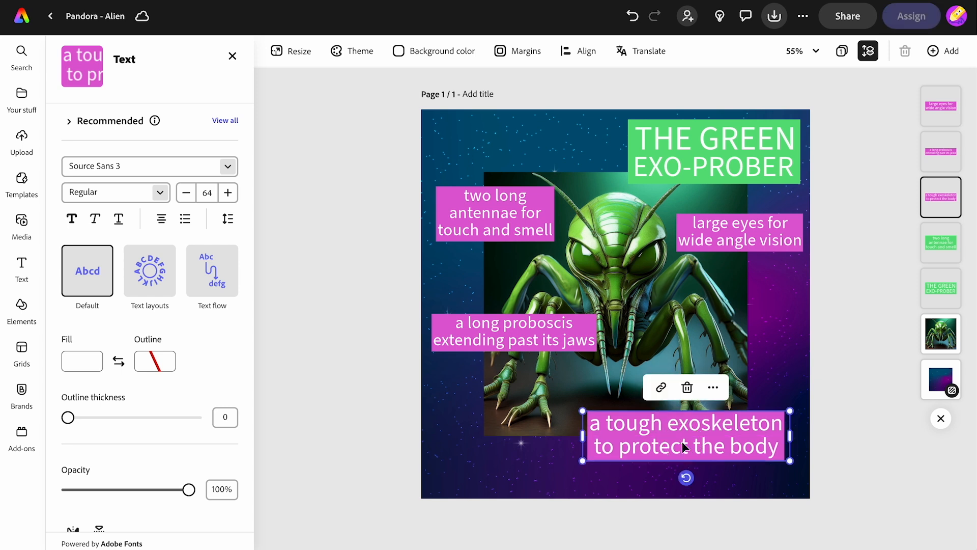
click(741, 244)
drag(740, 243, 741, 267)
click(311, 296)
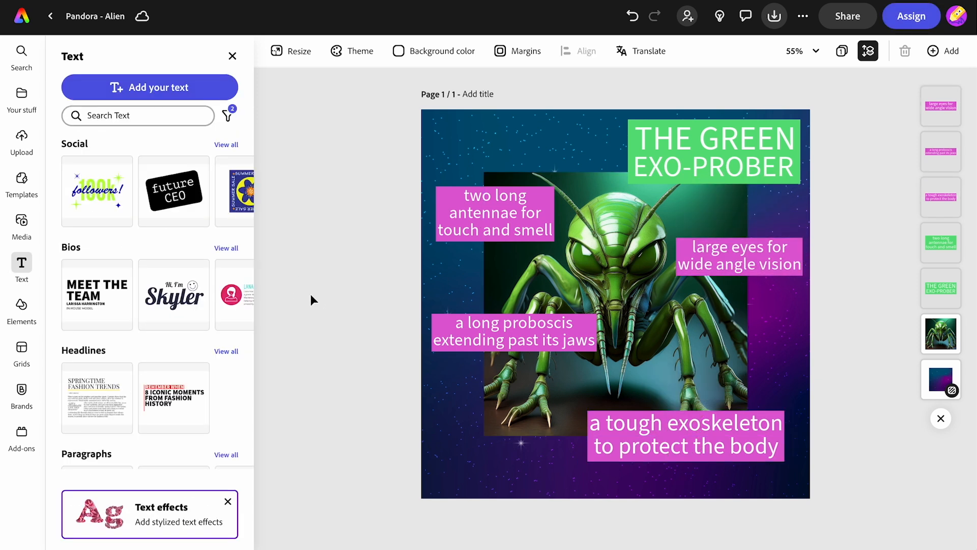
Download the design as a PNG and save it to the Desktop as Pandora.
click(774, 20)
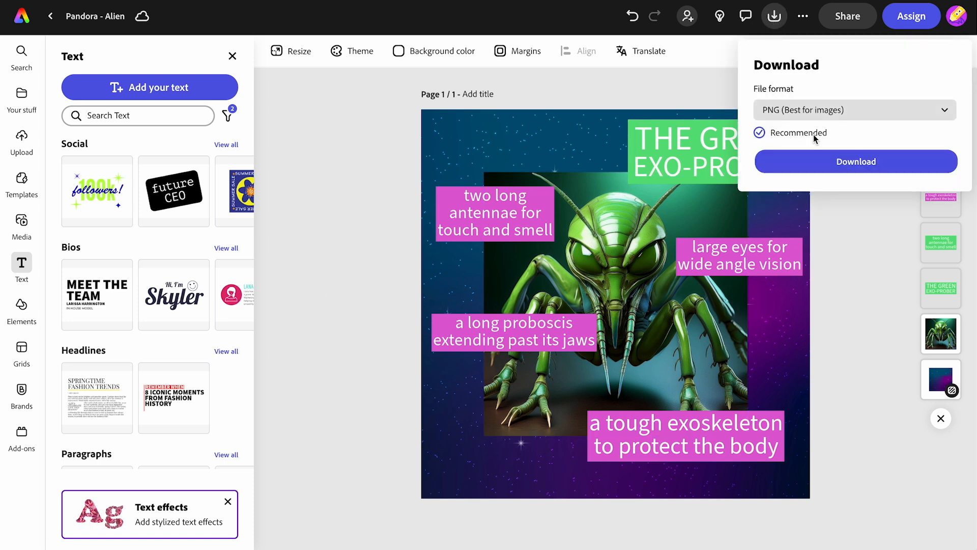
click(820, 163)
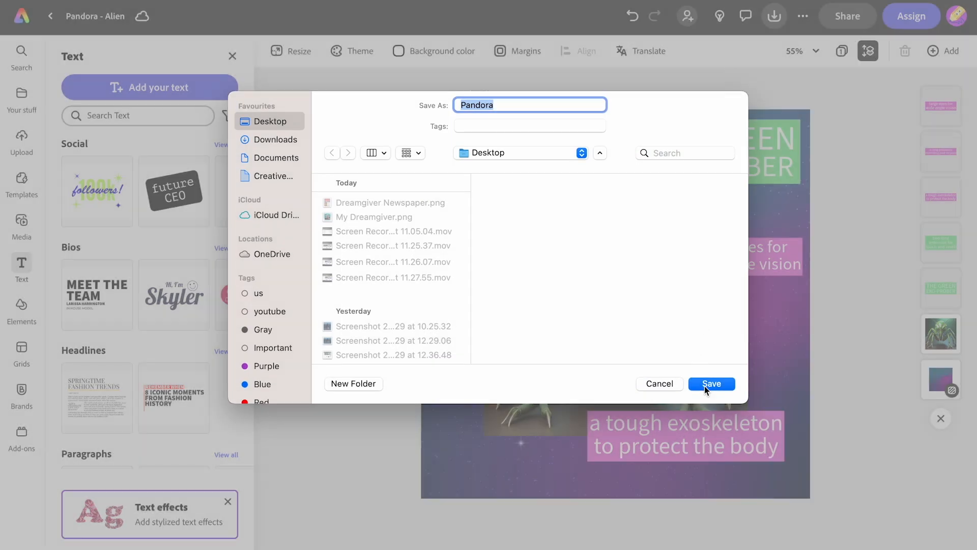
click(710, 384)
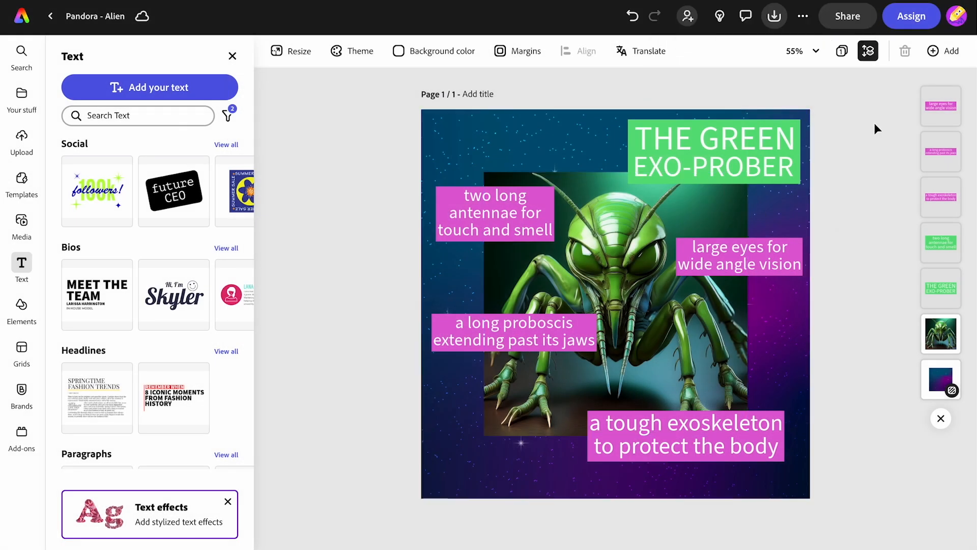
Copy the design's view-only link and open it in a new browser tab.
click(855, 19)
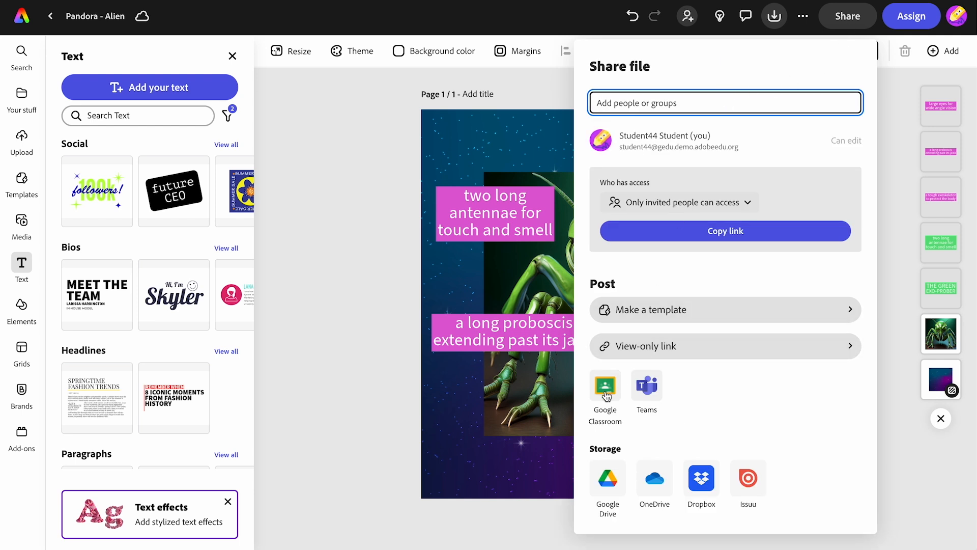
click(648, 347)
click(693, 389)
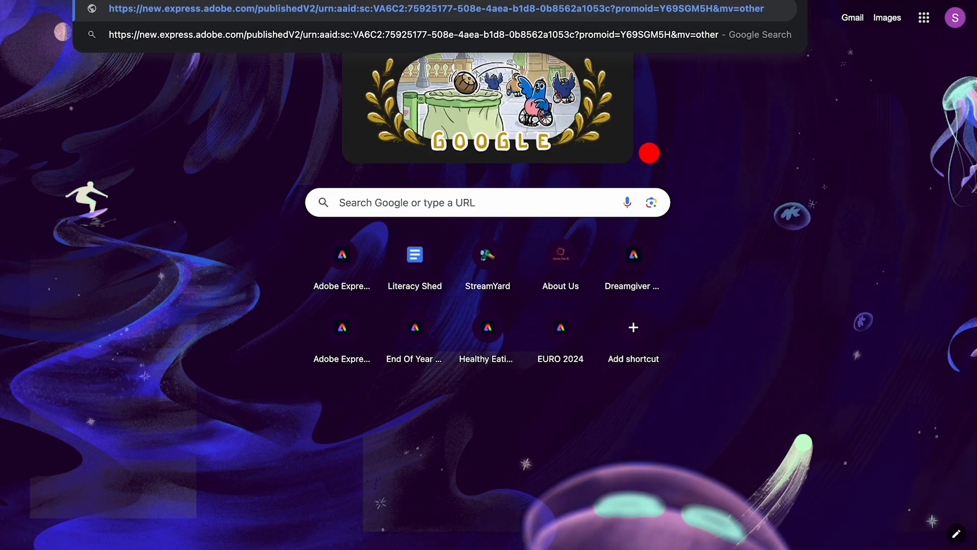
key(Return)
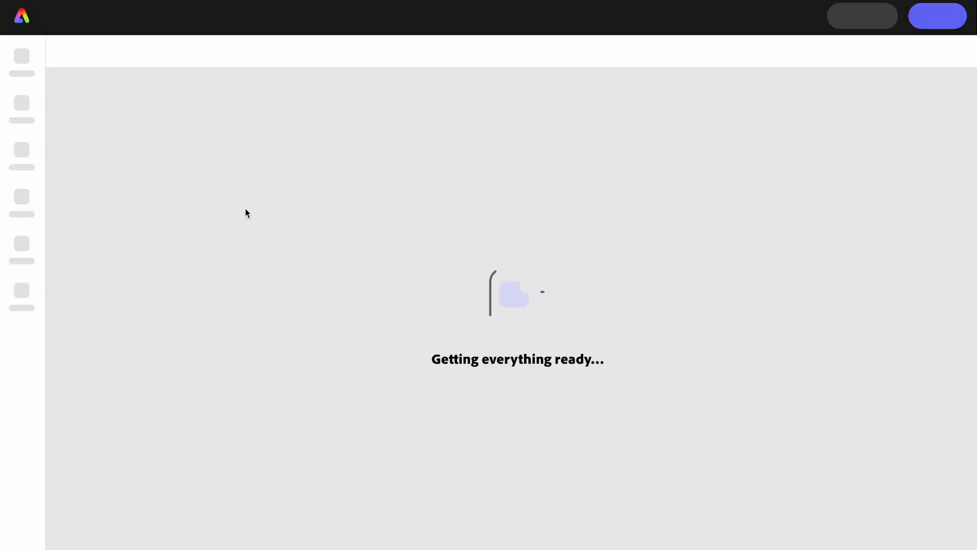